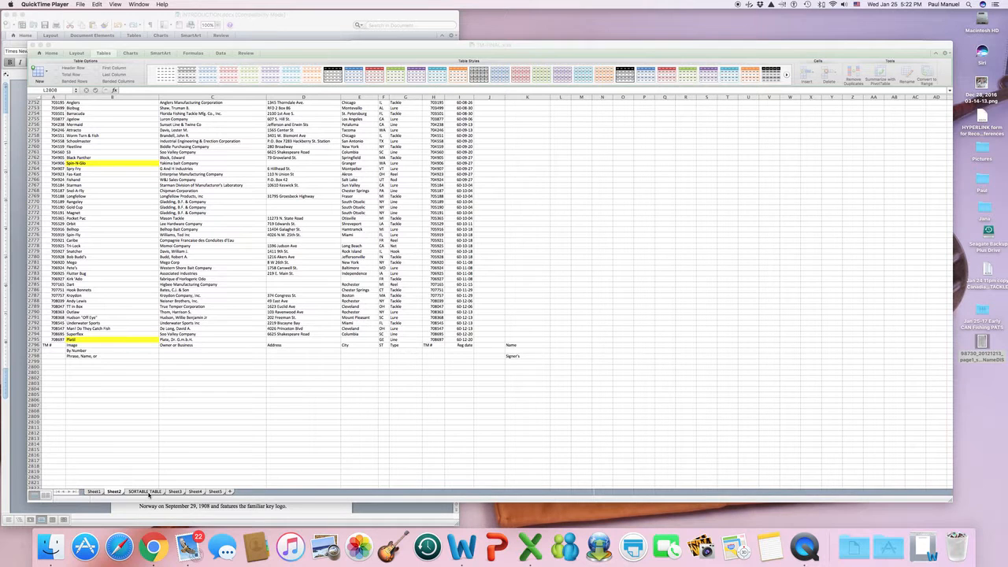
Bring Excel to the front and show the SORTABLE TABLE sheet of TM-FINAL.xlsx.
left_click(148, 494)
left_click(145, 493)
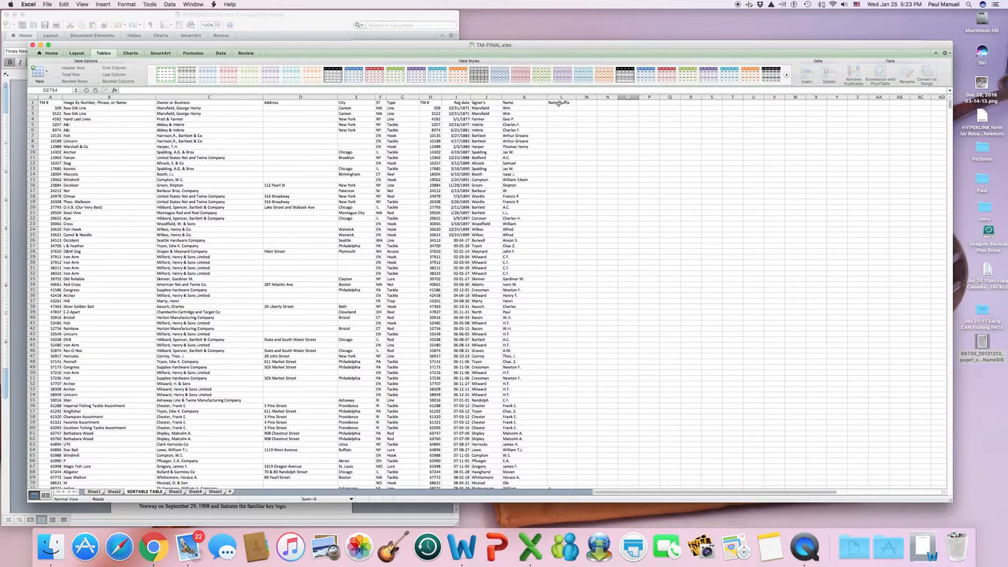
Select the trademark data range A1:L2793, then return the view to the top.
left_click(52, 102)
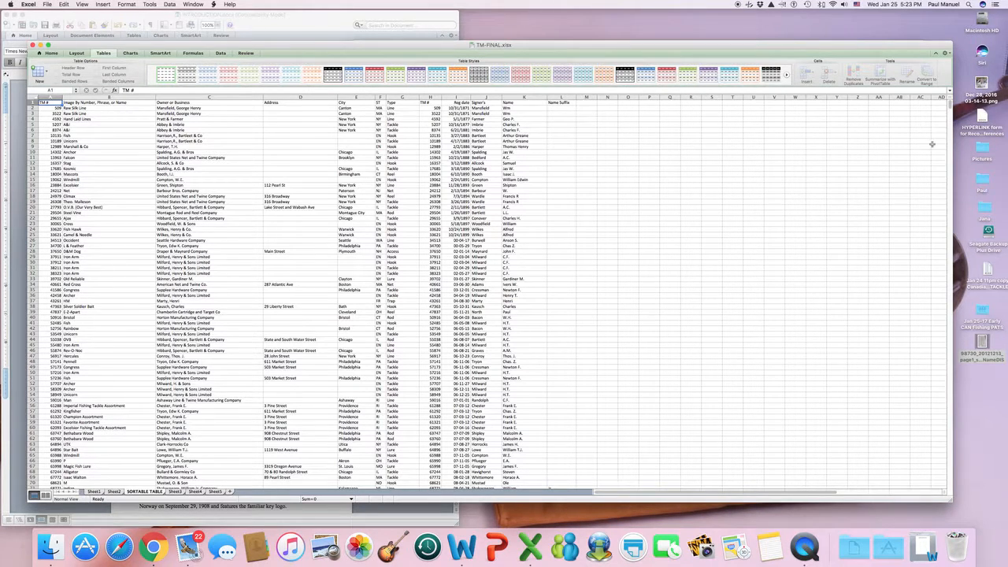
left_click_drag(950, 104, 951, 472)
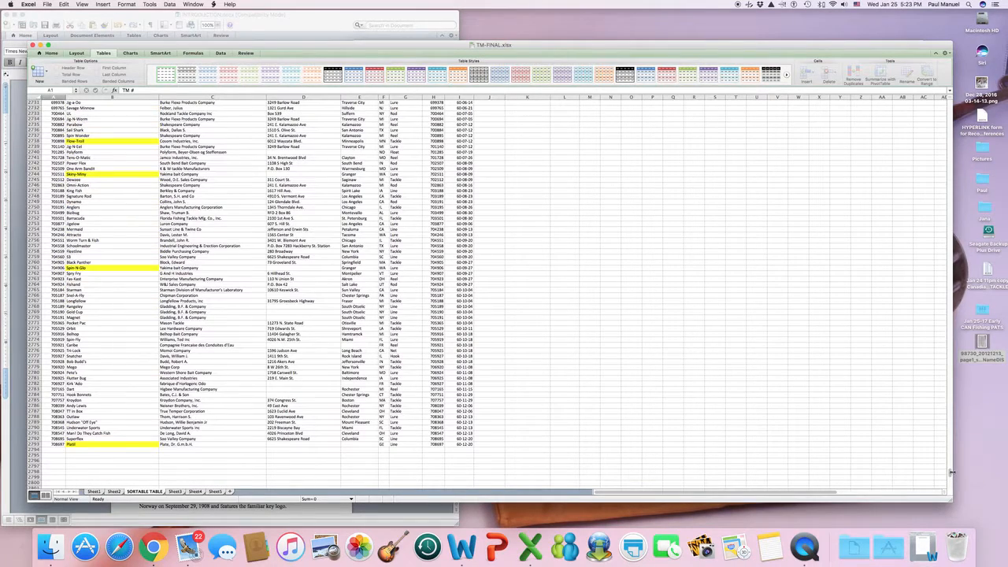
left_click(561, 445, "shift")
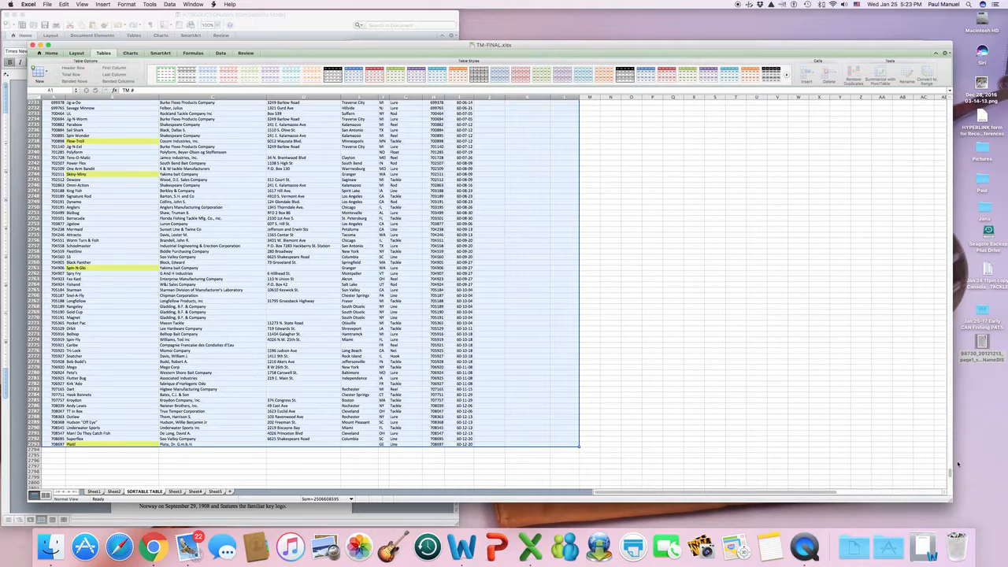
left_click_drag(951, 473, 942, 99)
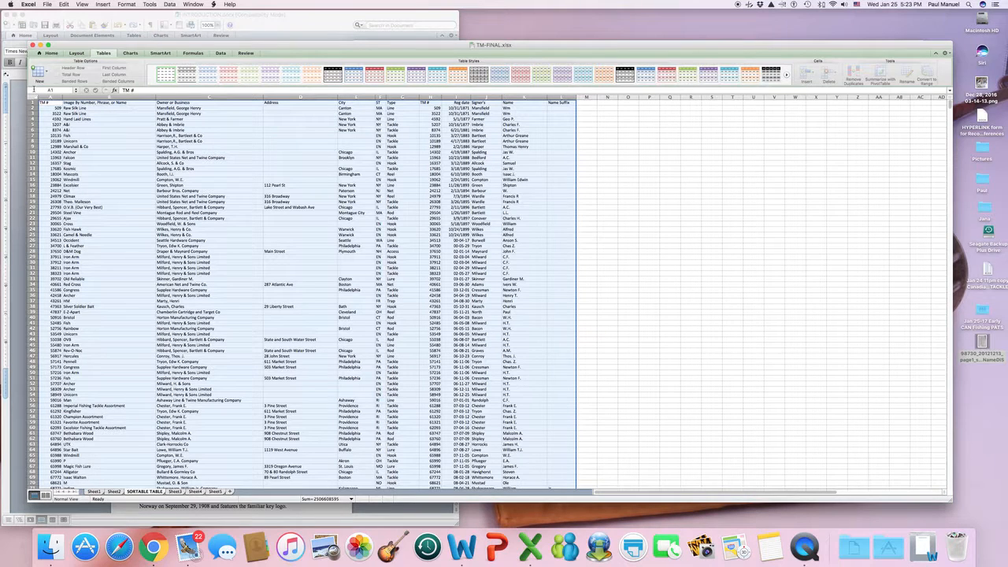
Convert the selected range into a table with headers using Insert Table with Headers.
left_click(45, 72)
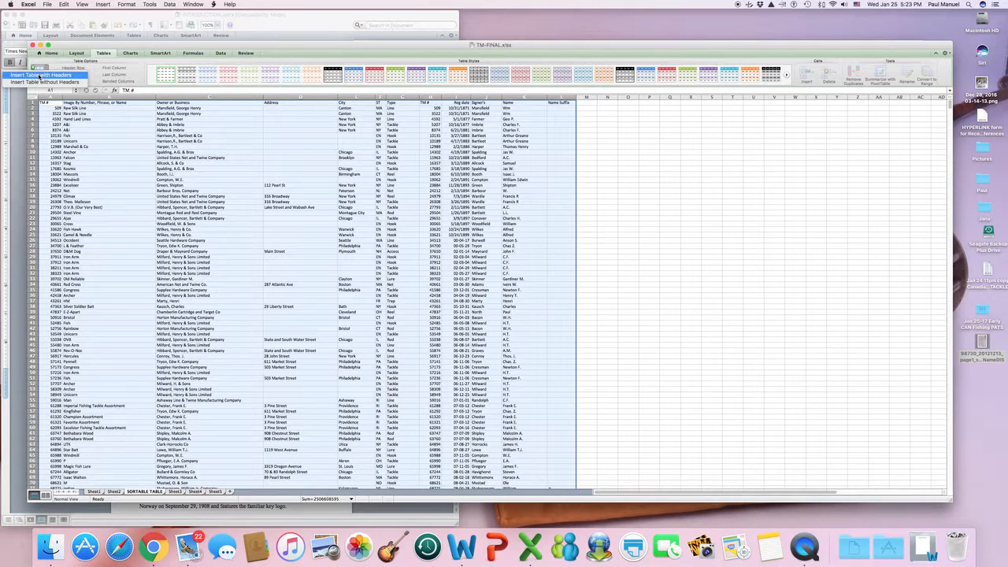
left_click(40, 75)
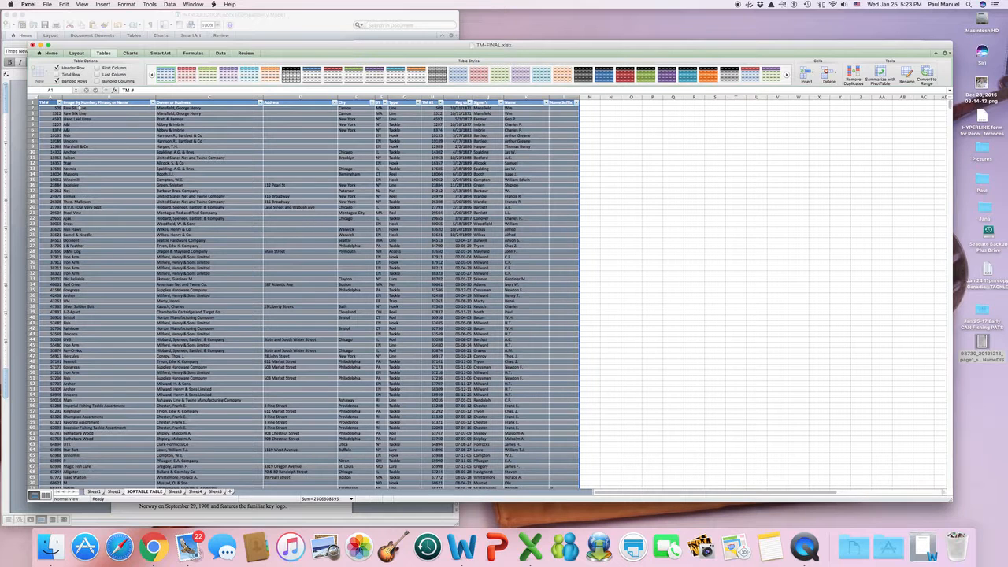
left_click(654, 126)
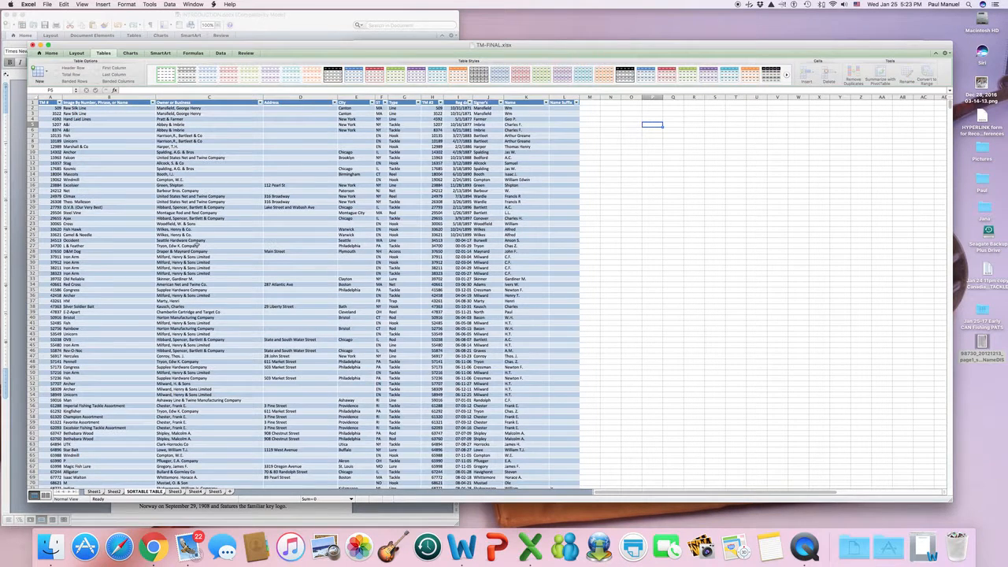
scroll(213, 245, "down", 4)
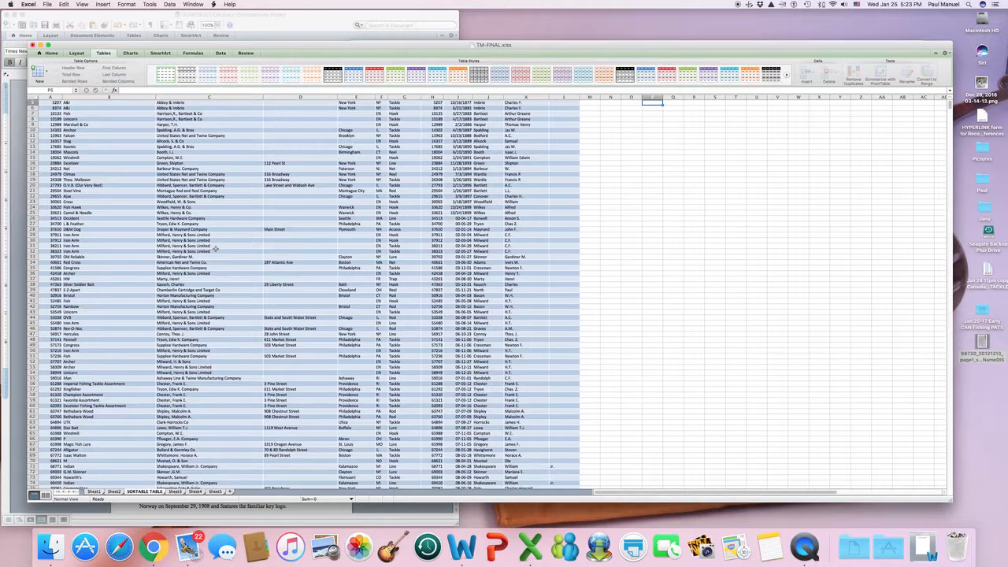
scroll(215, 249, "up", 4)
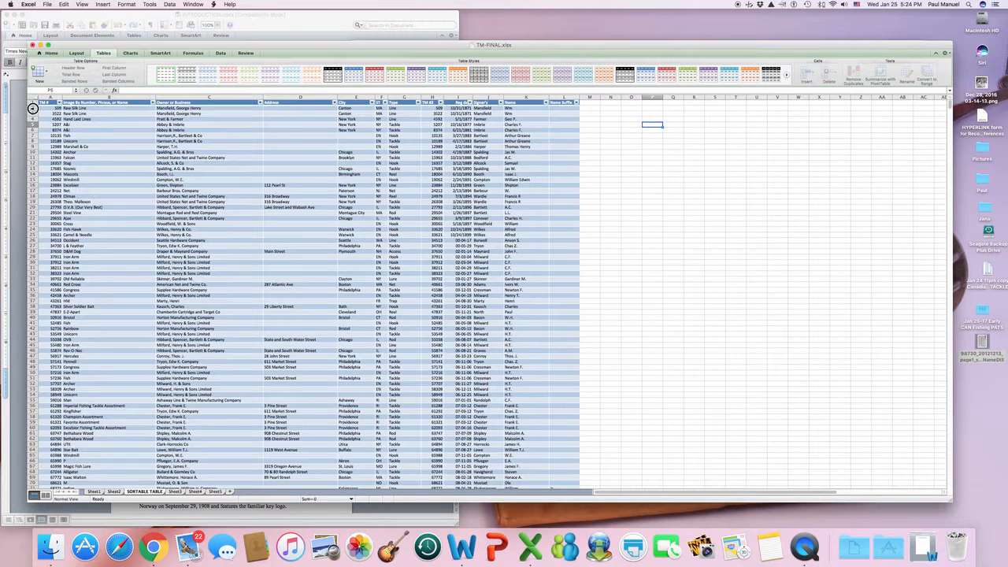
Freeze panes above row 2 so the header row stays fixed, then select C9.
left_click(32, 108)
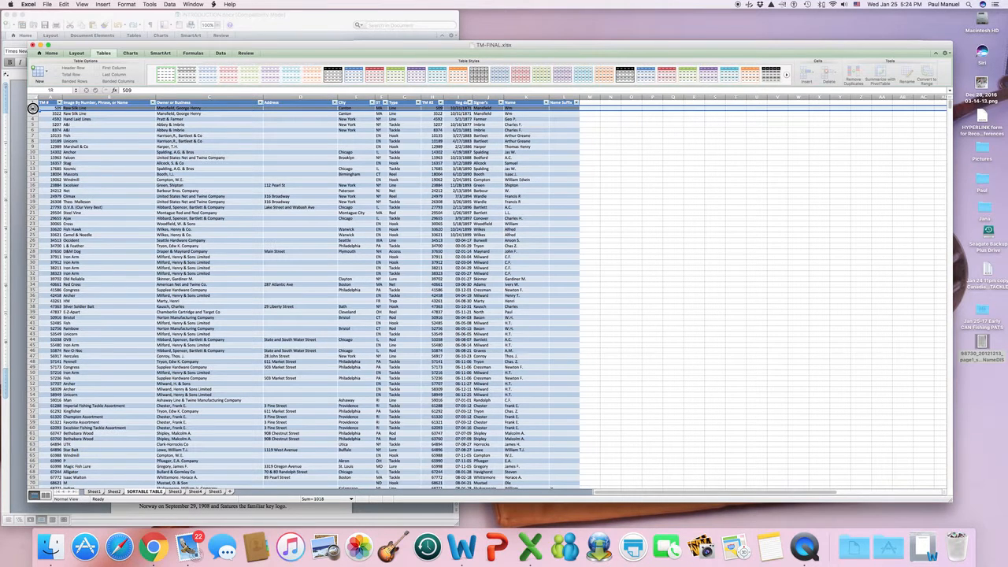
left_click(39, 112)
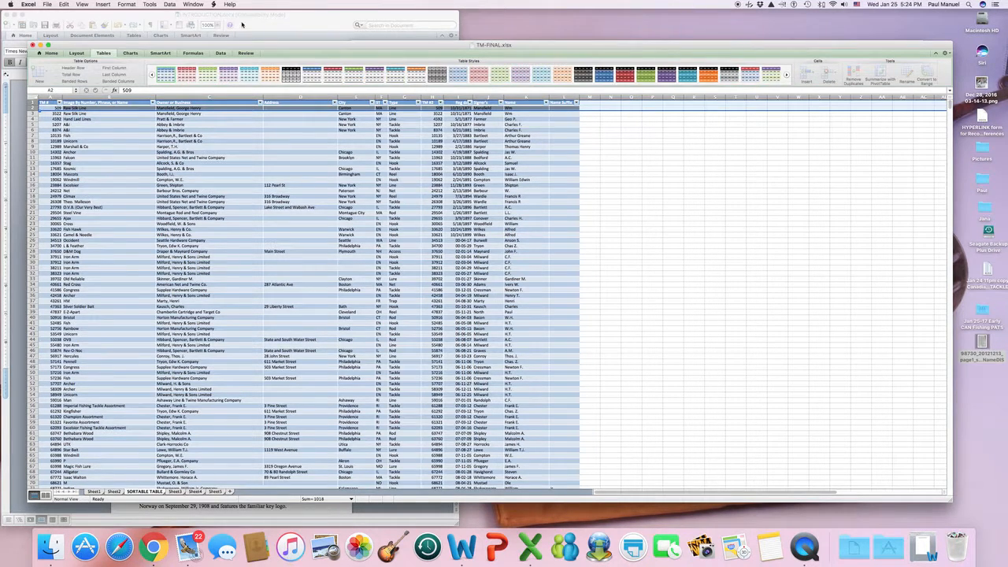
left_click(192, 4)
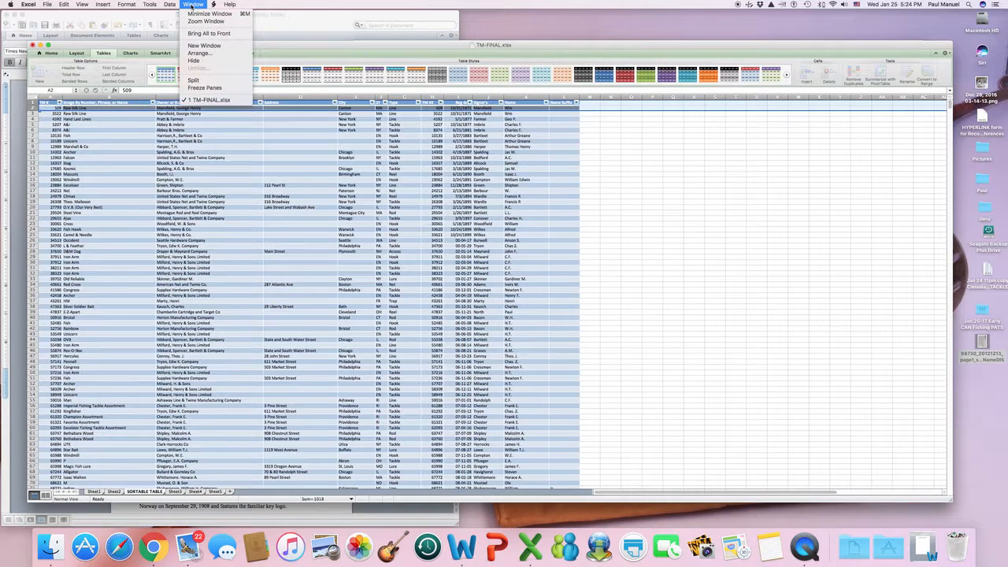
left_click(207, 88)
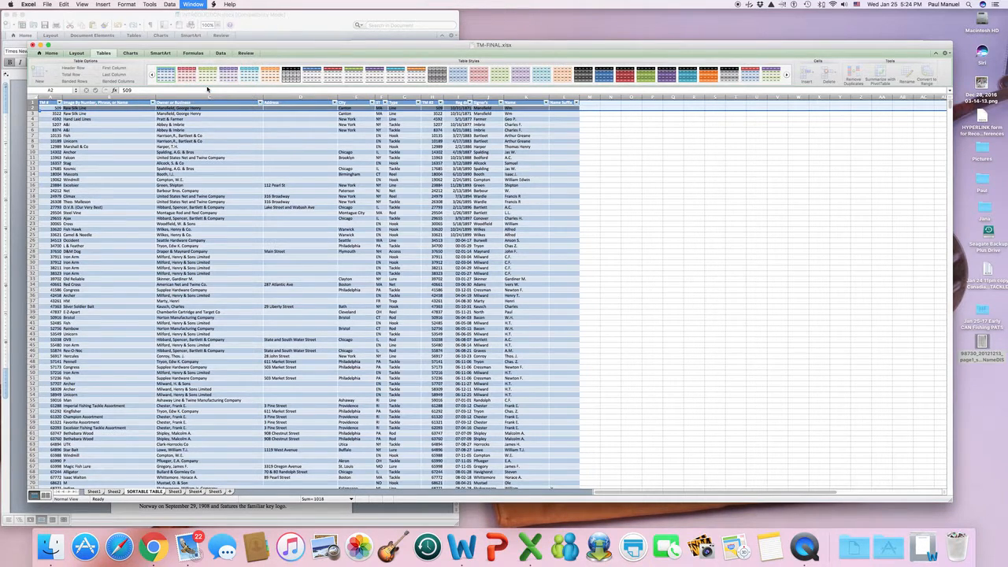
left_click(228, 146)
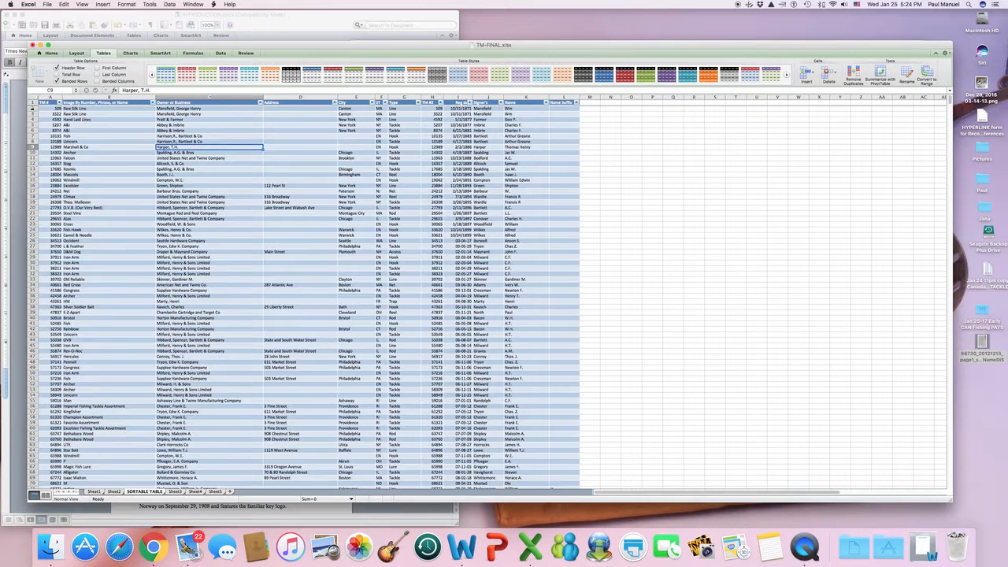
scroll(133, 184, "down", 2)
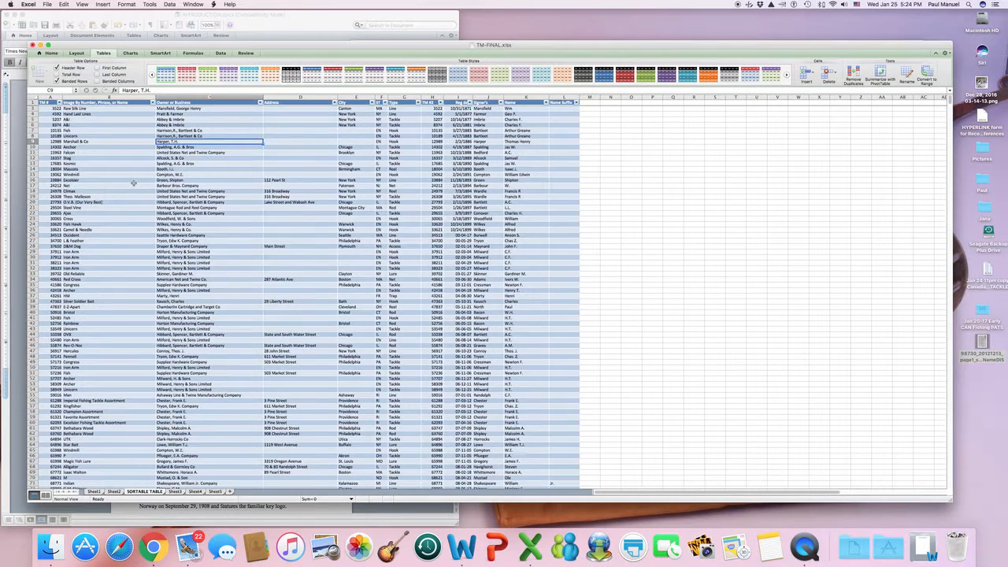
scroll(133, 183, "up", 2)
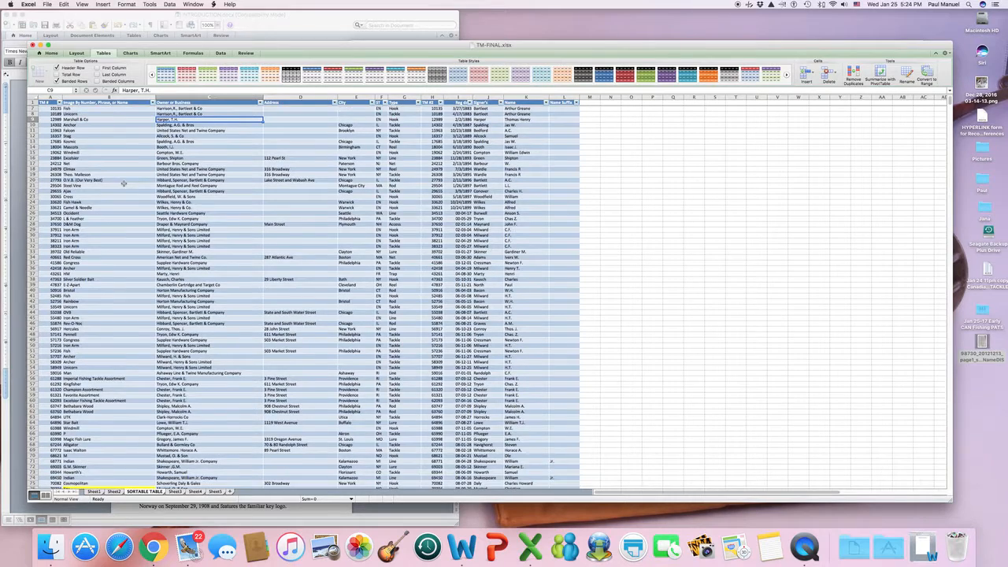
scroll(124, 184, "down", 20)
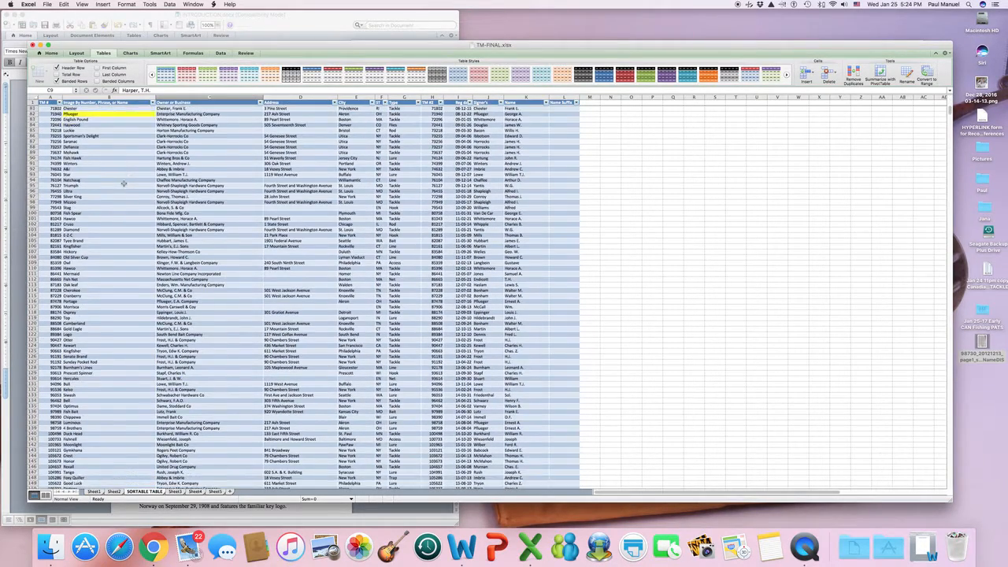
scroll(124, 184, "up", 20)
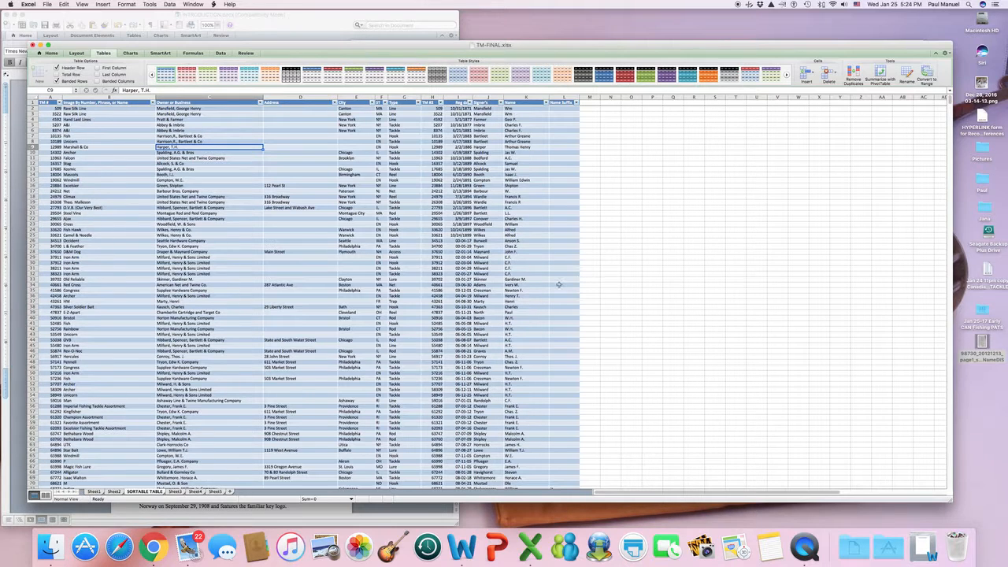
scroll(559, 288, "down", 10)
scroll(561, 291, "down", 20)
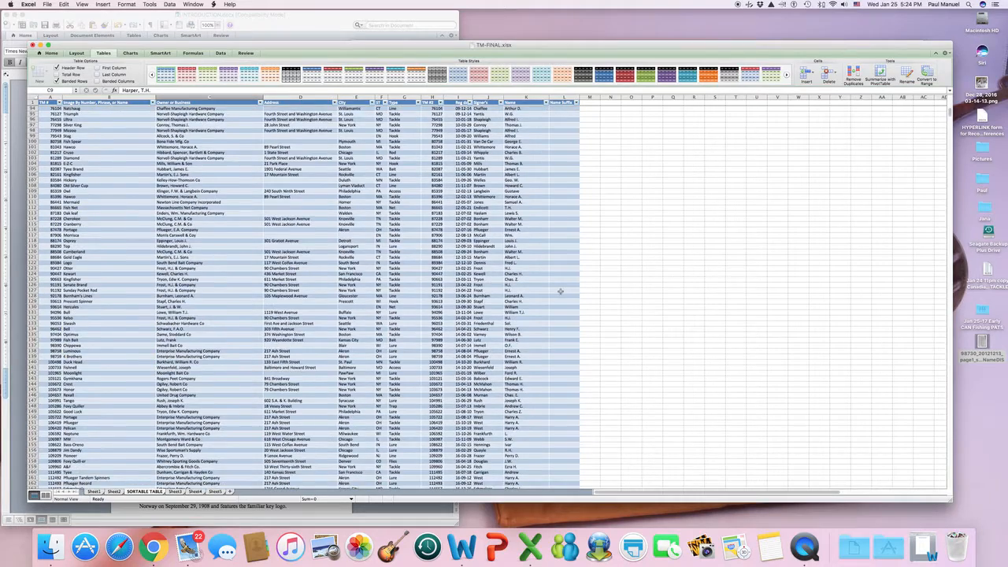
scroll(560, 291, "down", 20)
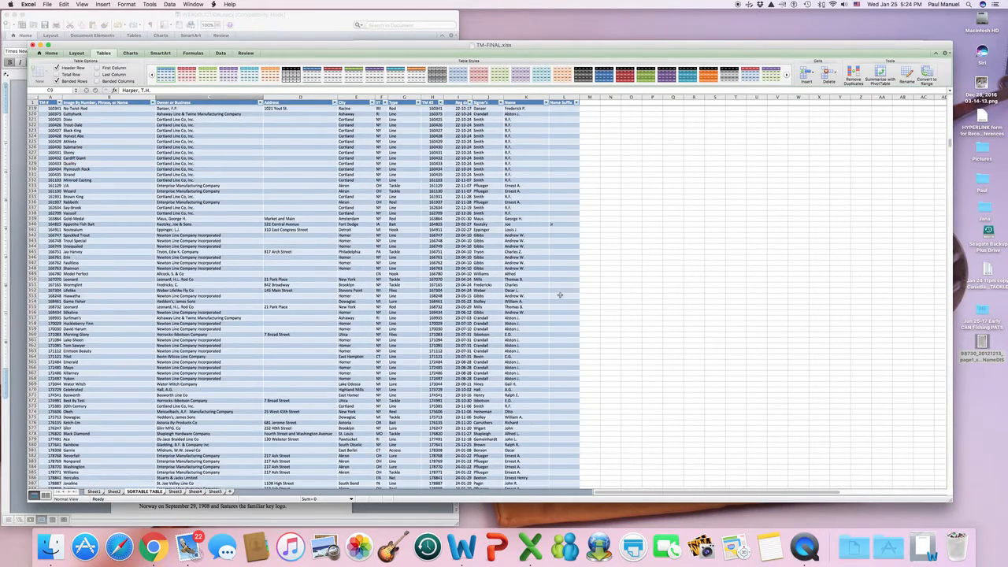
scroll(560, 291, "down", 1)
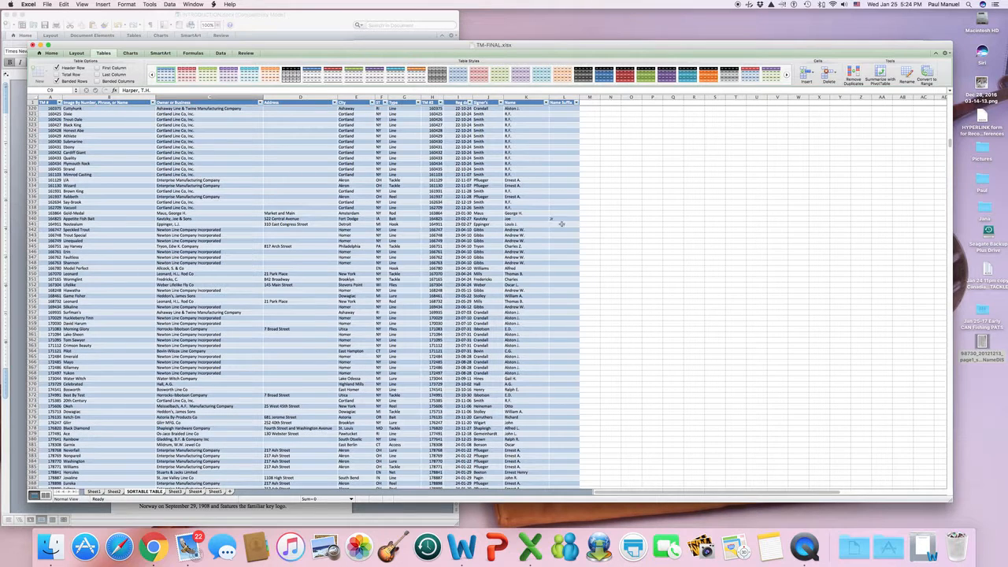
scroll(224, 248, "up", 20)
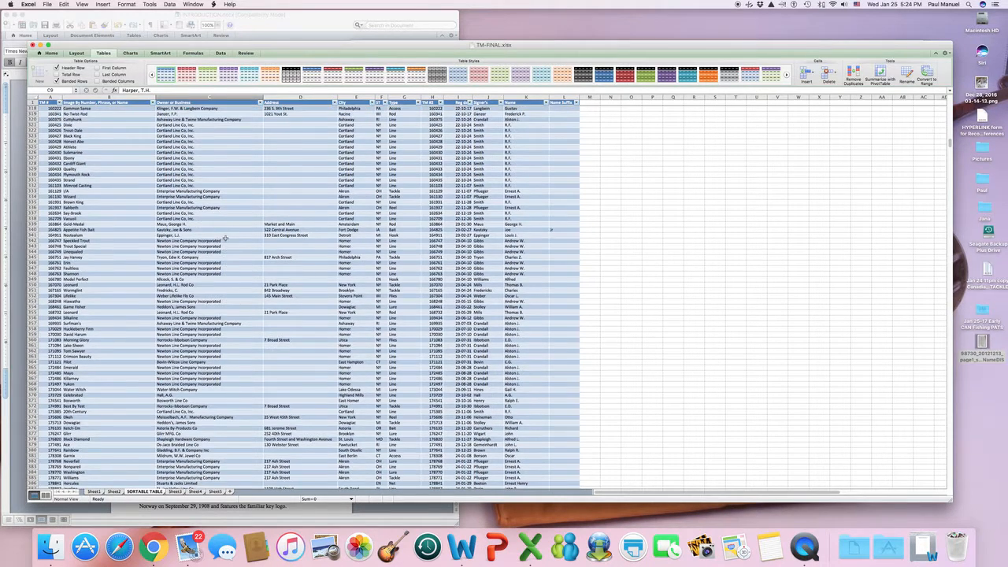
scroll(224, 238, "up", 20)
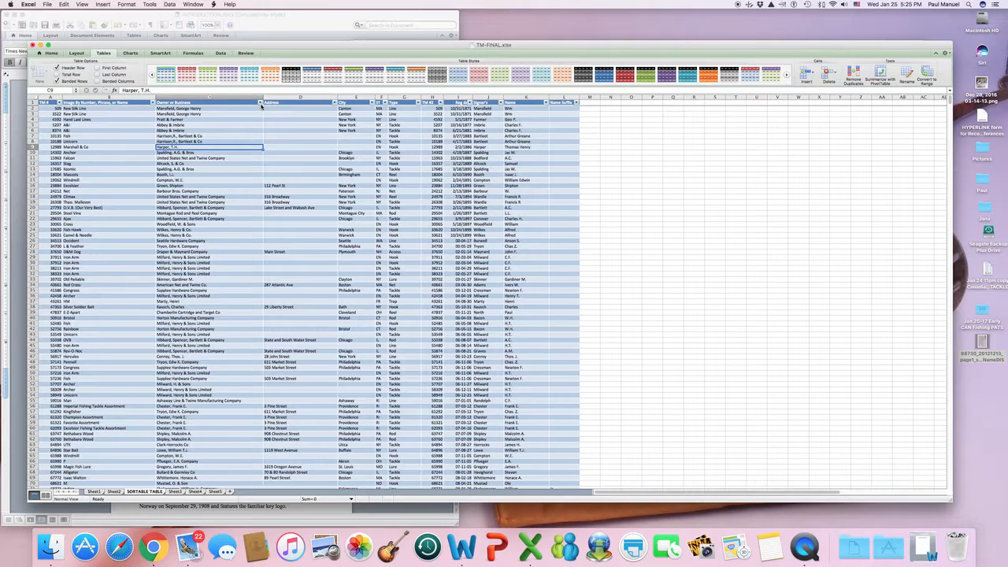
Sort the table ascending (A to Z) by the Owner or Business column.
left_click(260, 104)
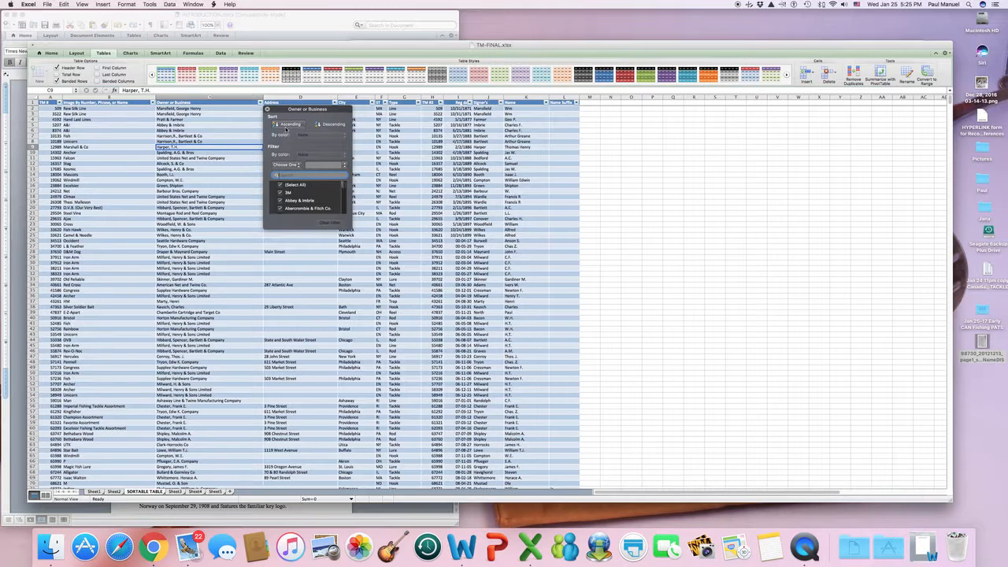
left_click(286, 126)
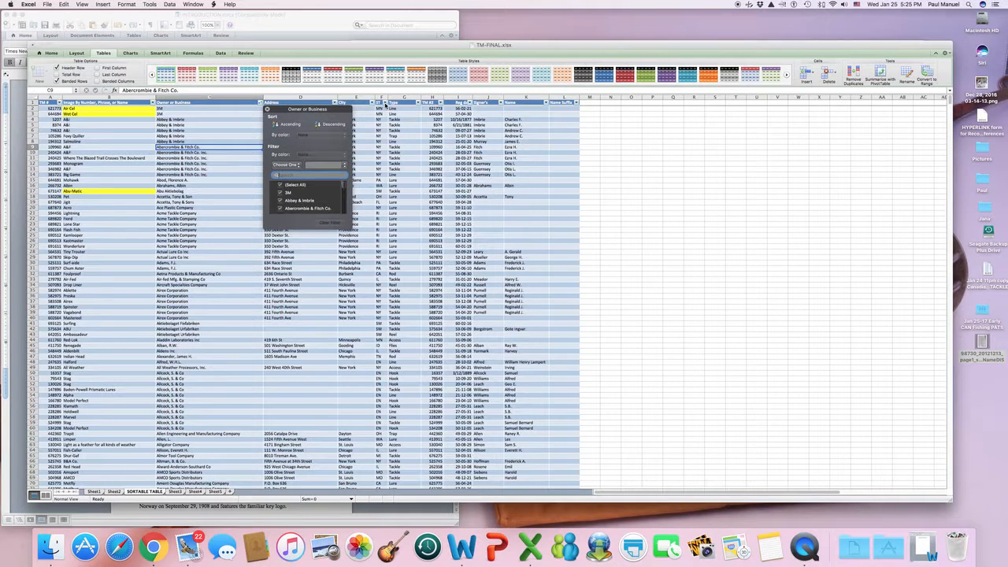
left_click(386, 102)
Sort the table ascending (A to Z) by the ST column.
left_click(413, 126)
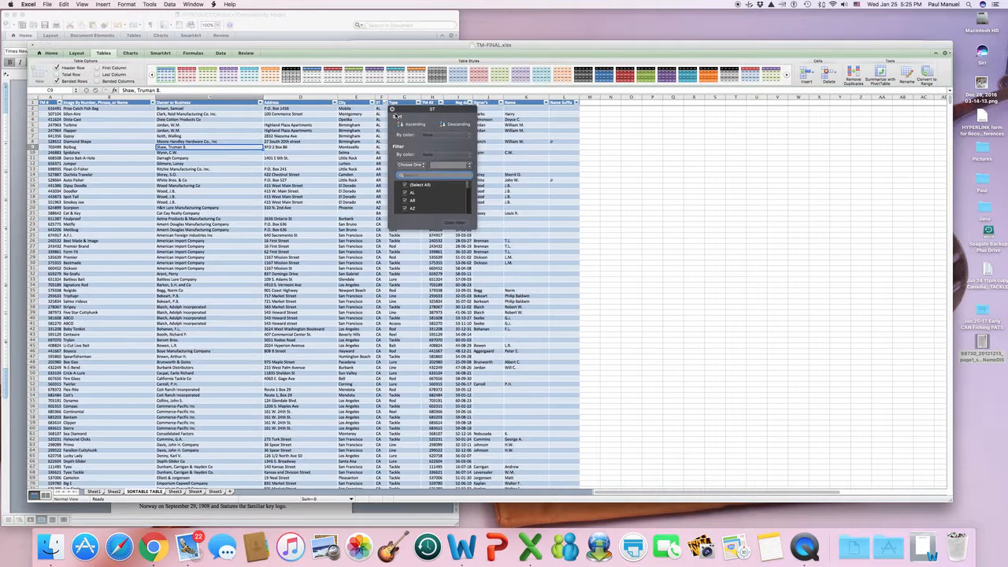
left_click_drag(400, 110, 411, 110)
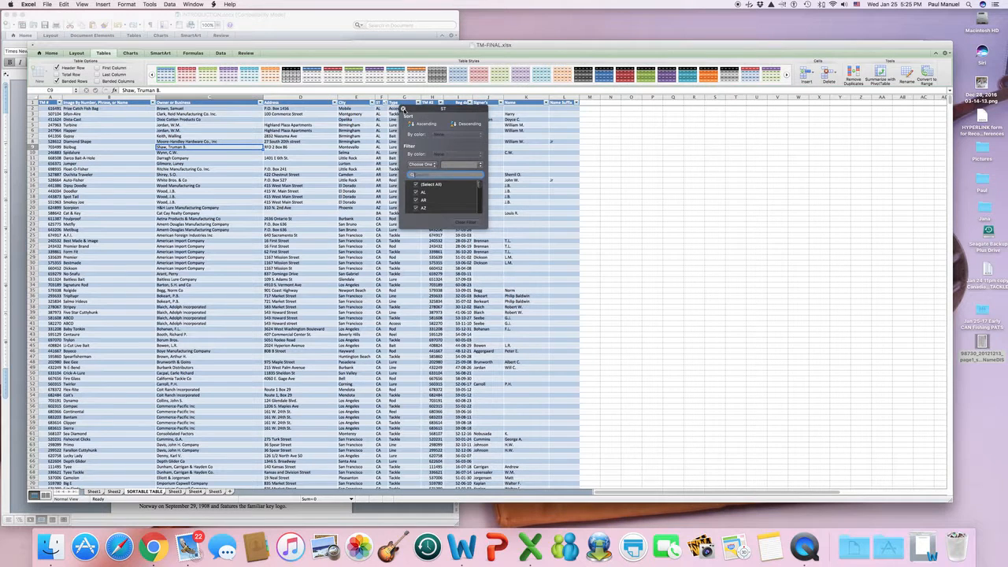
left_click(404, 110)
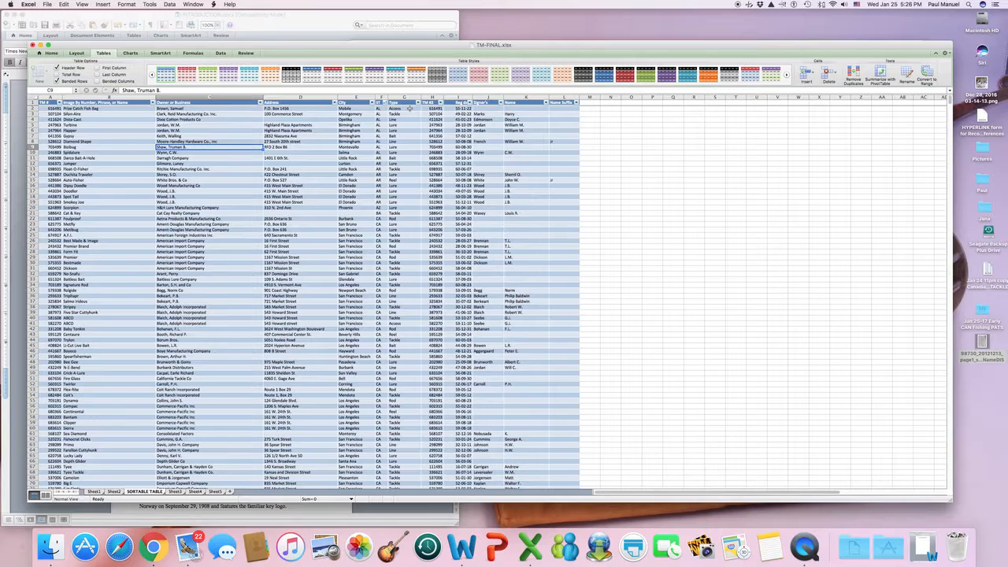
Filter the ST column to NY only, leaving 484 of 2792 records.
left_click(384, 103)
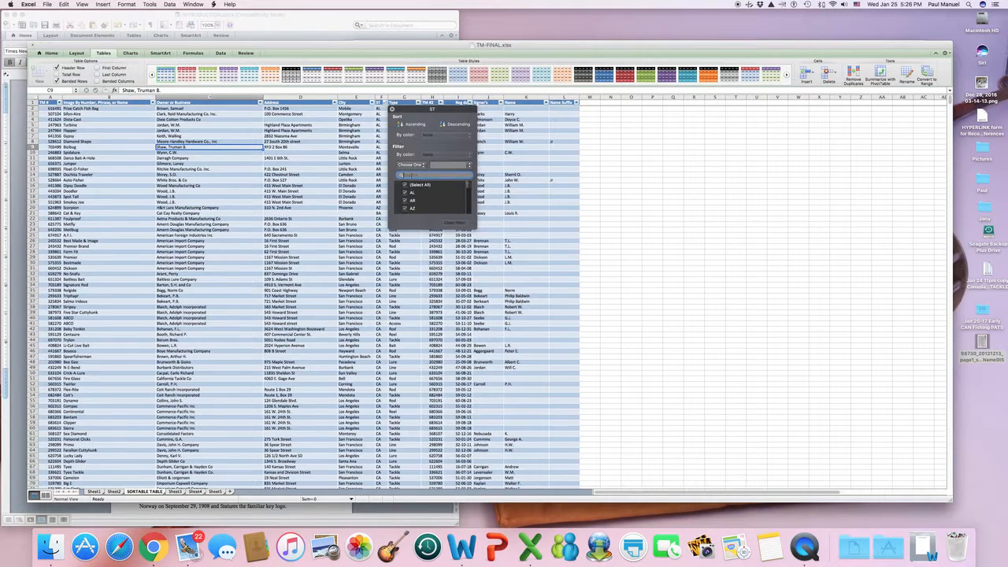
left_click(405, 185)
left_click_drag(476, 189, 469, 203)
left_click(405, 194)
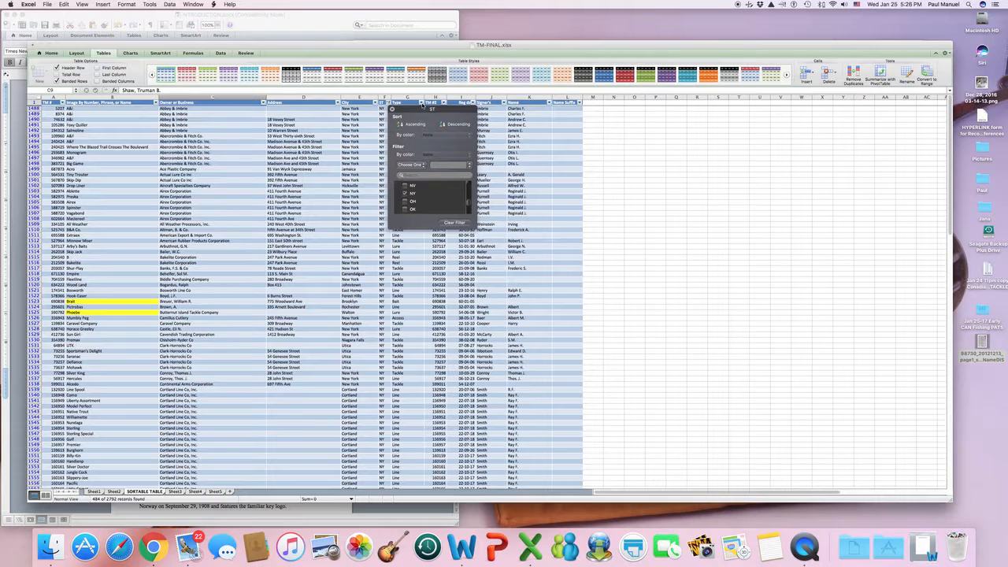
left_click_drag(422, 104, 647, 155)
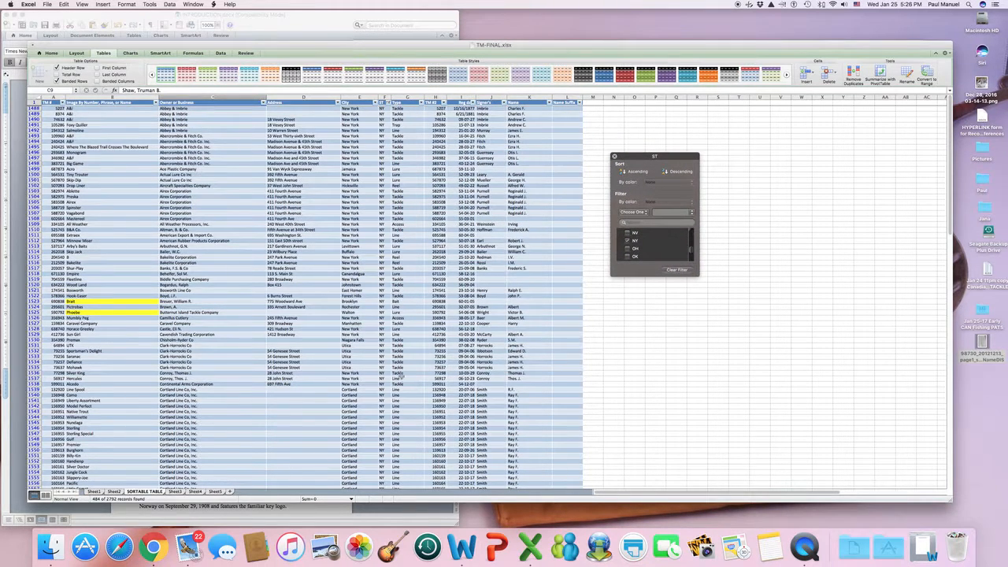
scroll(387, 357, "down", 10)
scroll(387, 357, "up", 10)
Filter Owner or Business to Abbey & Imbrie only, leaving 5 of 2792 records.
left_click(264, 103)
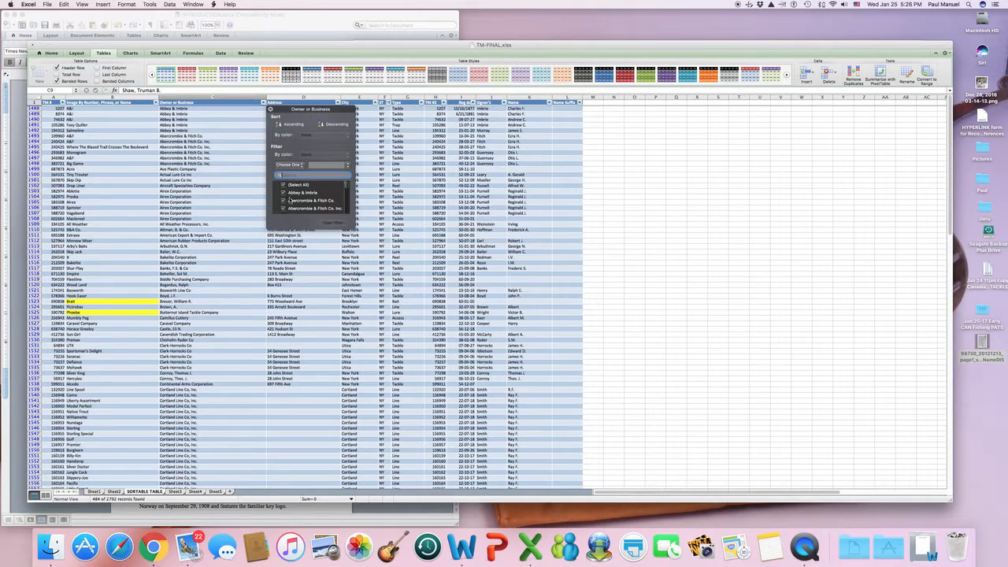
left_click(283, 185)
left_click_drag(346, 186, 348, 192)
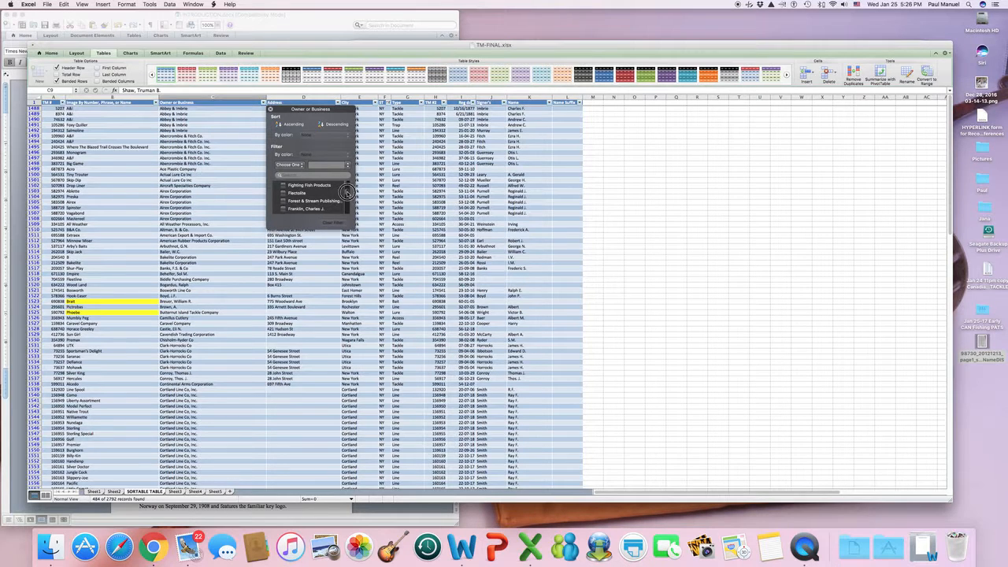
left_click_drag(348, 191, 347, 193)
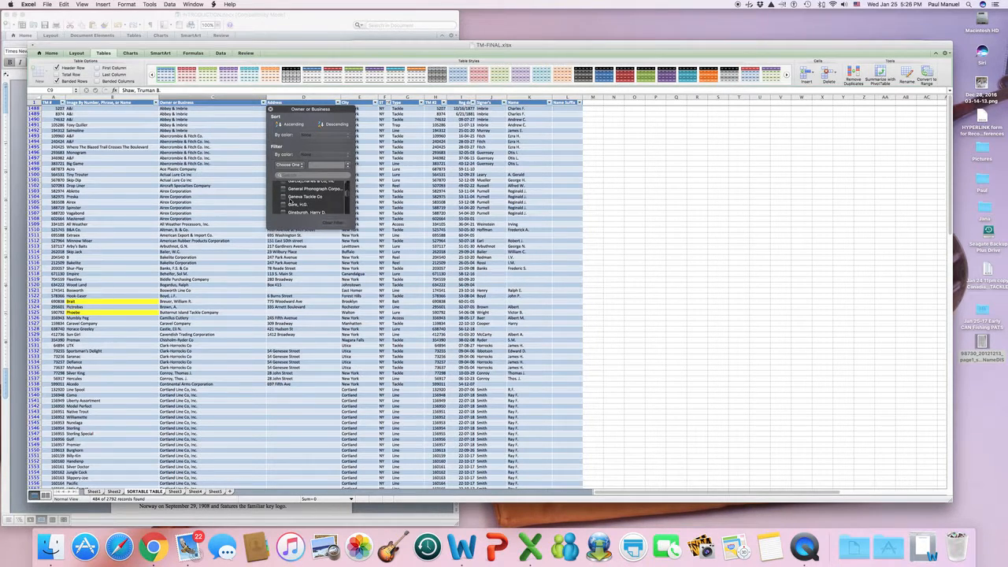
left_click(283, 196)
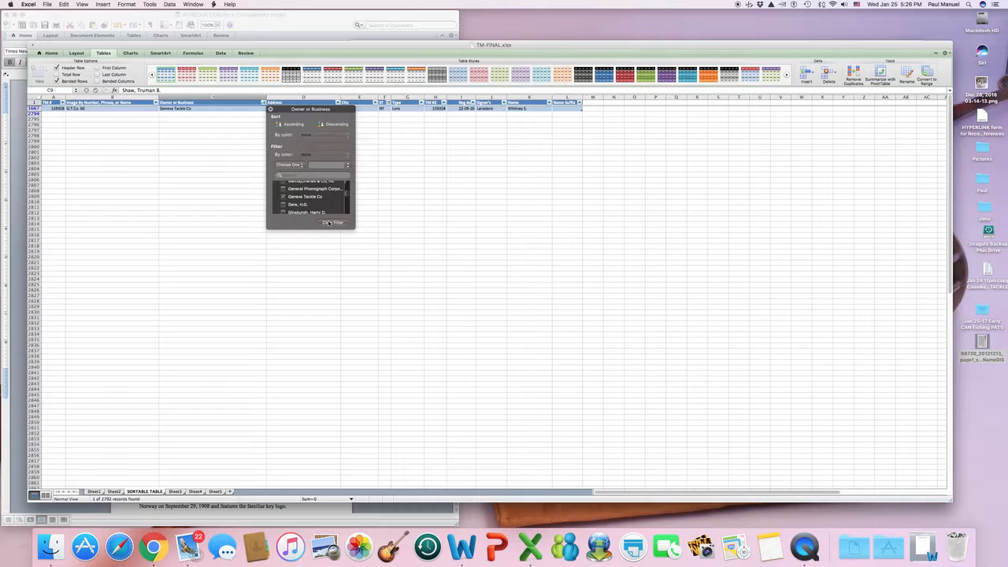
left_click(283, 196)
scroll(349, 196, "up", 10)
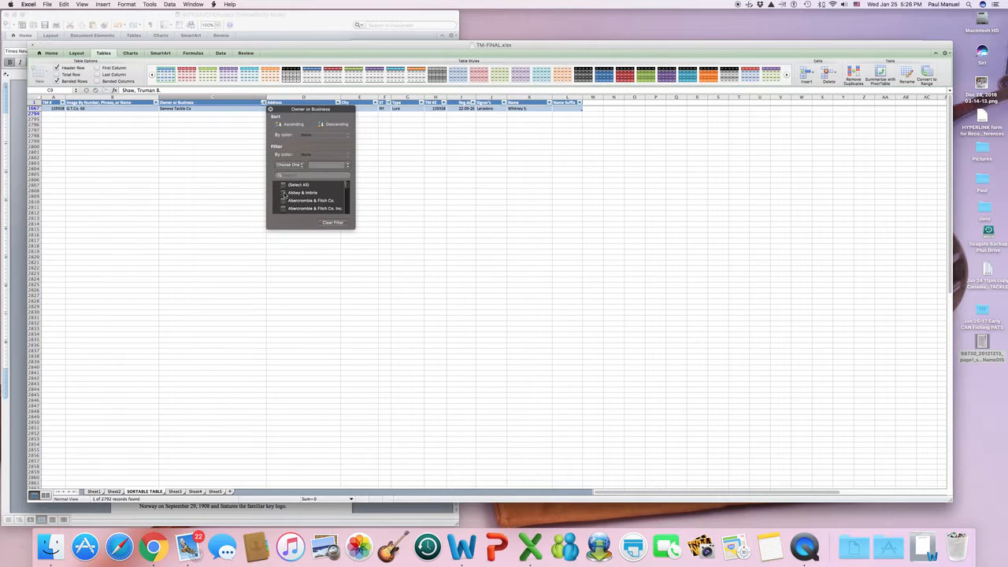
left_click(284, 193)
left_click_drag(306, 109, 400, 177)
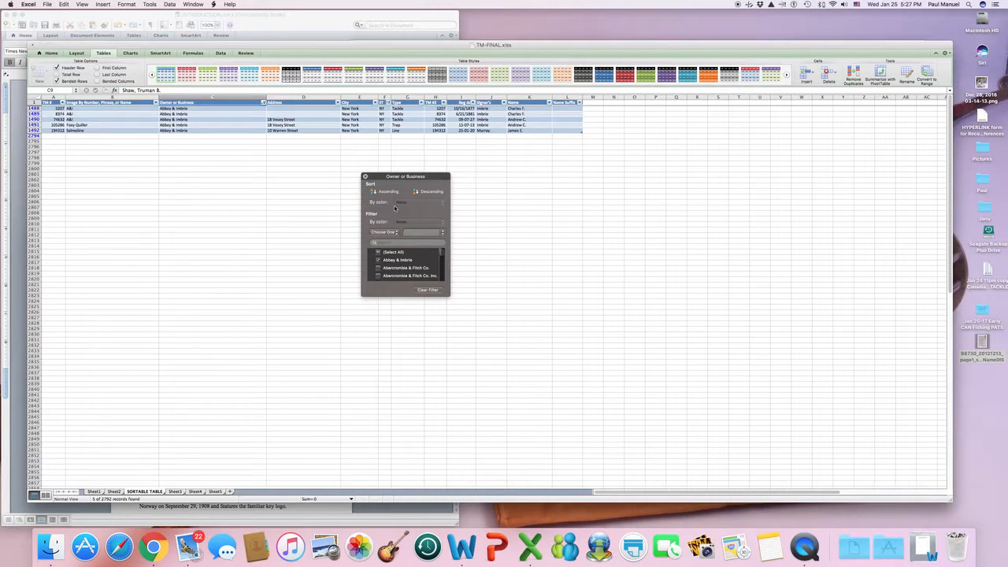
left_click(365, 177)
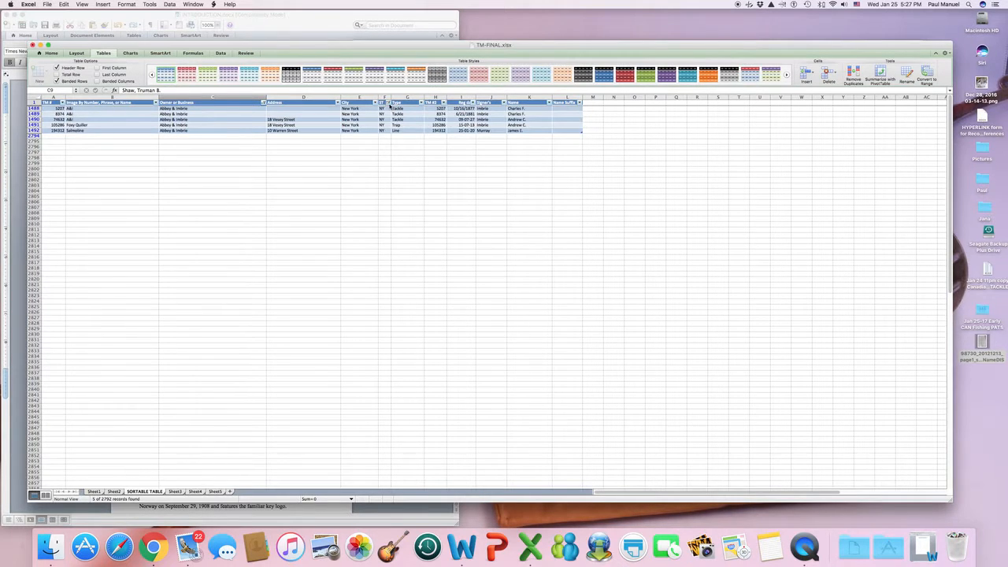
Clear the NY filter from the ST column.
left_click(388, 103)
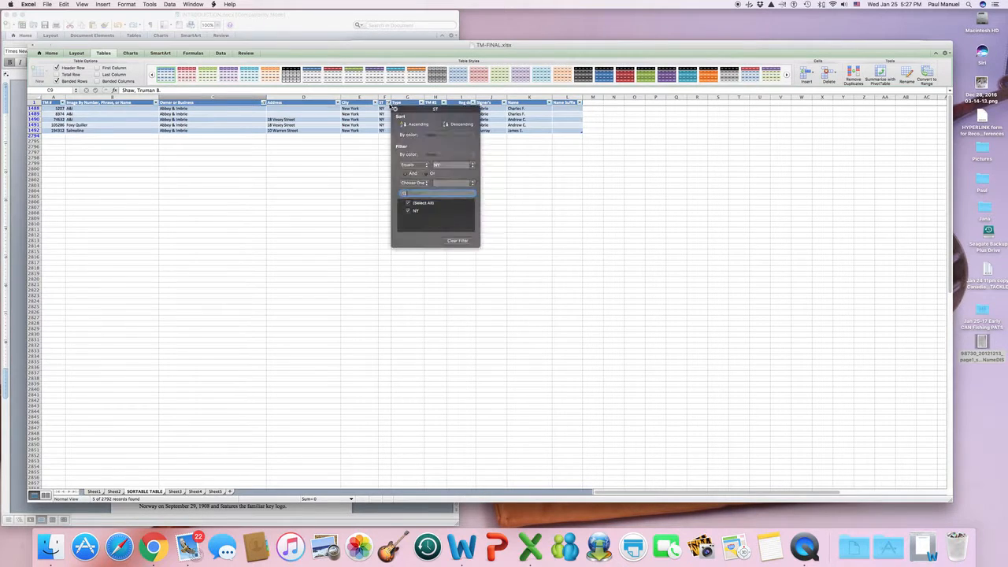
left_click(458, 240)
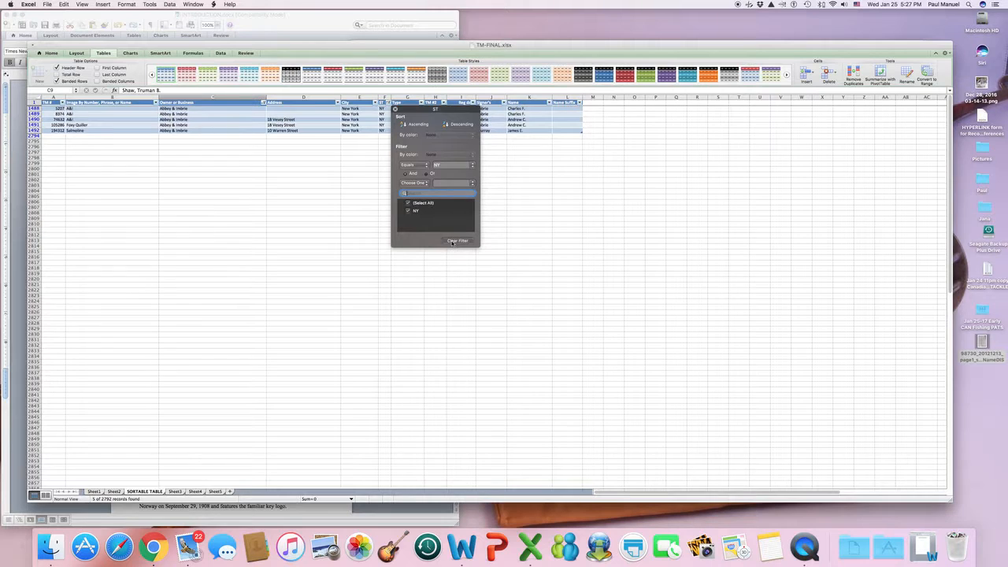
left_click(395, 109)
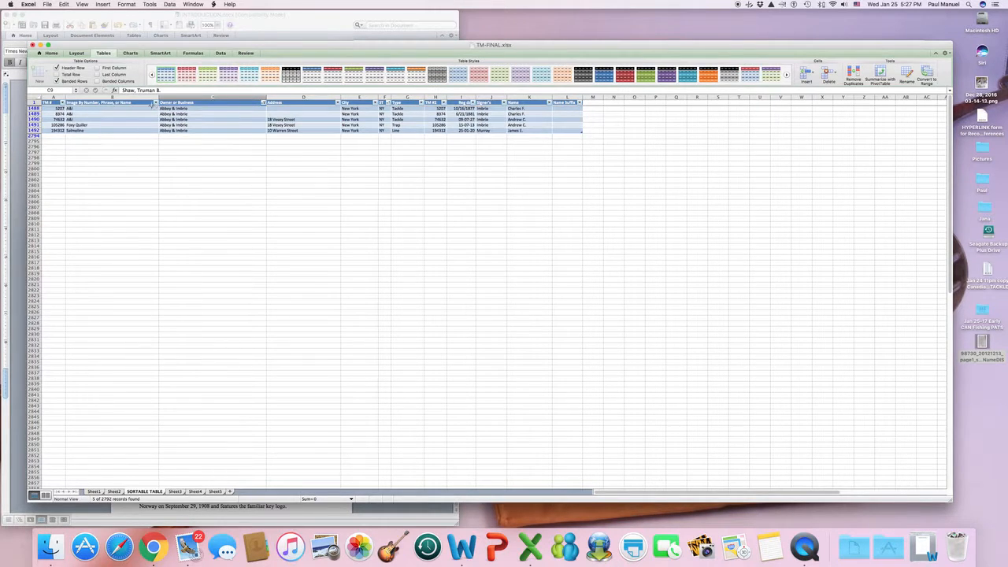
Clear the Abbey & Imbrie filter from the Owner or Business column.
left_click(265, 104)
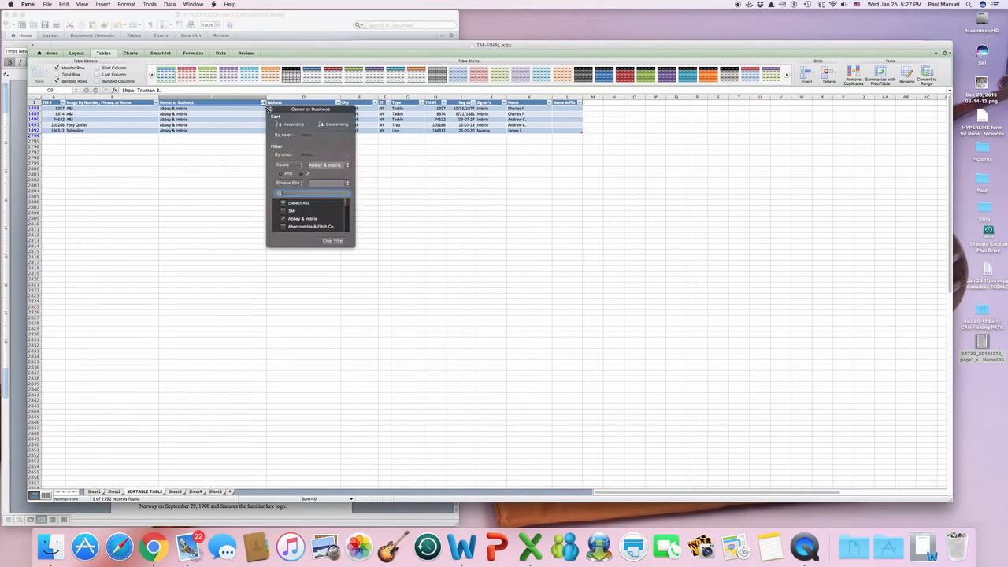
left_click(334, 242)
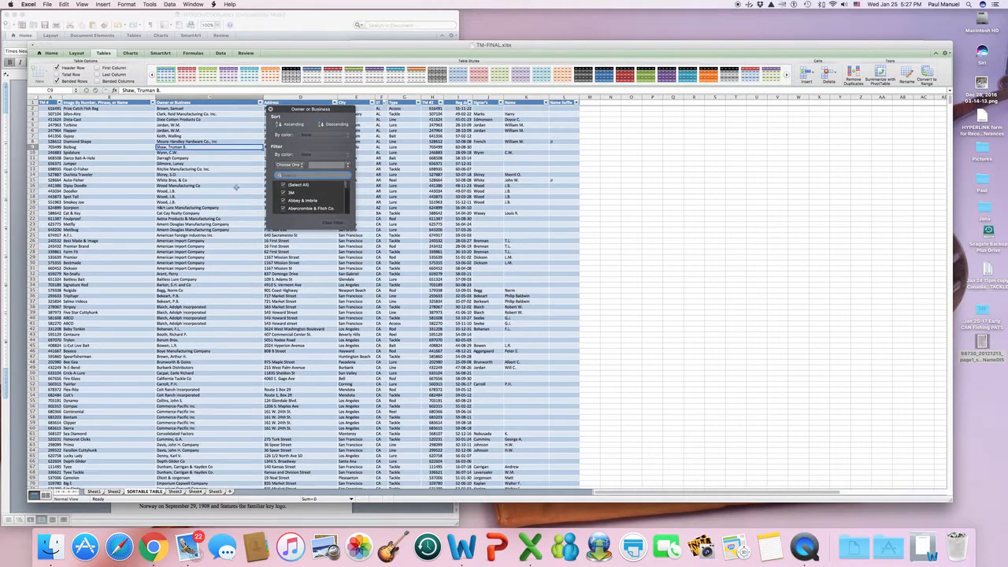
left_click(236, 186)
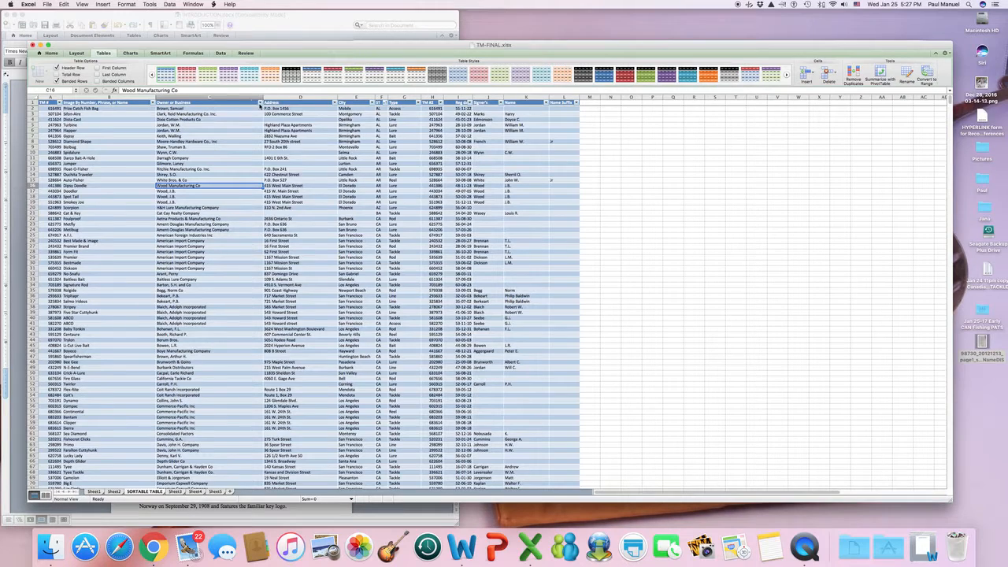
left_click(260, 104)
Sort by owner A to Z and filter the Image column to yellow cell color.
left_click(287, 123)
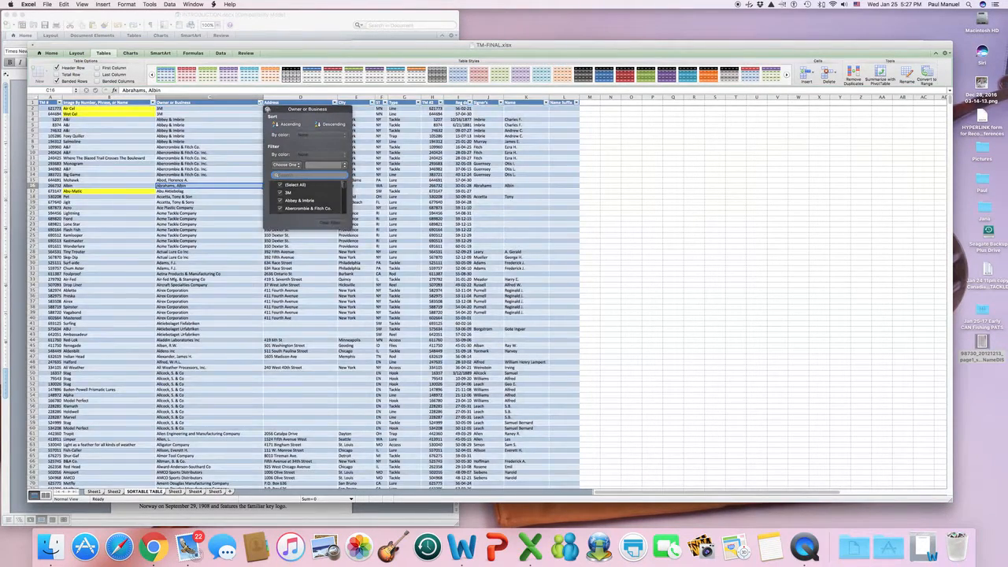
left_click(268, 109)
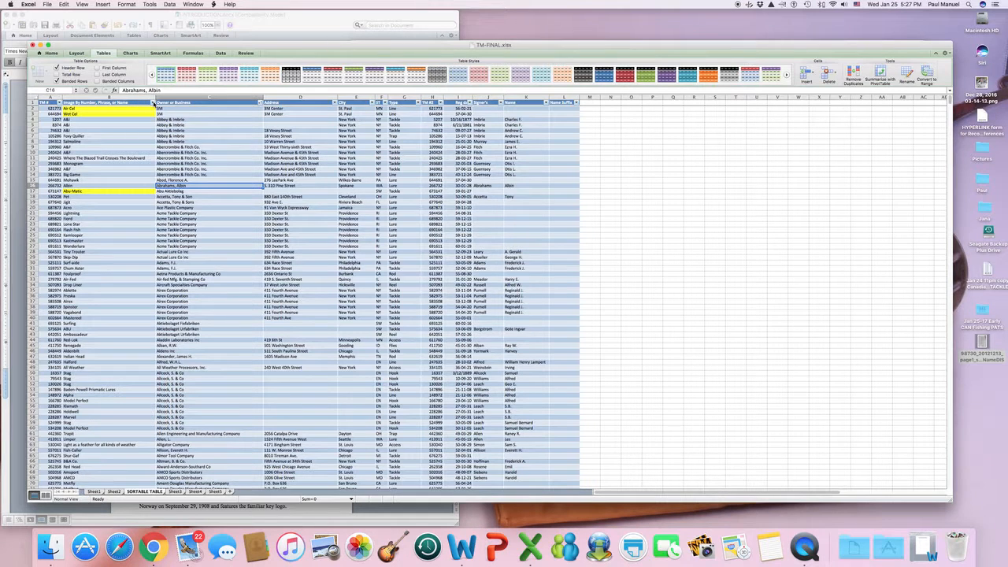
left_click(153, 103)
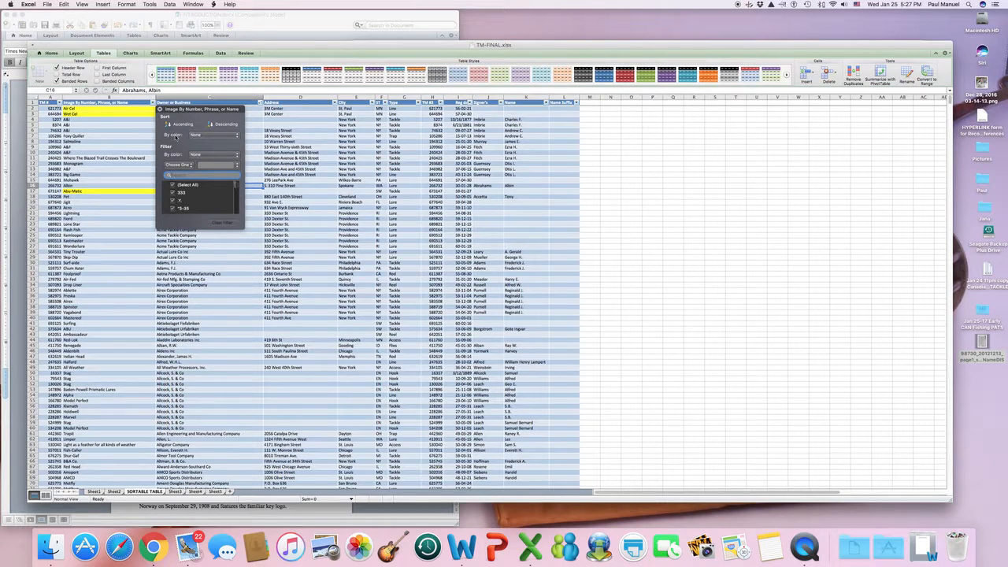
left_click(203, 156)
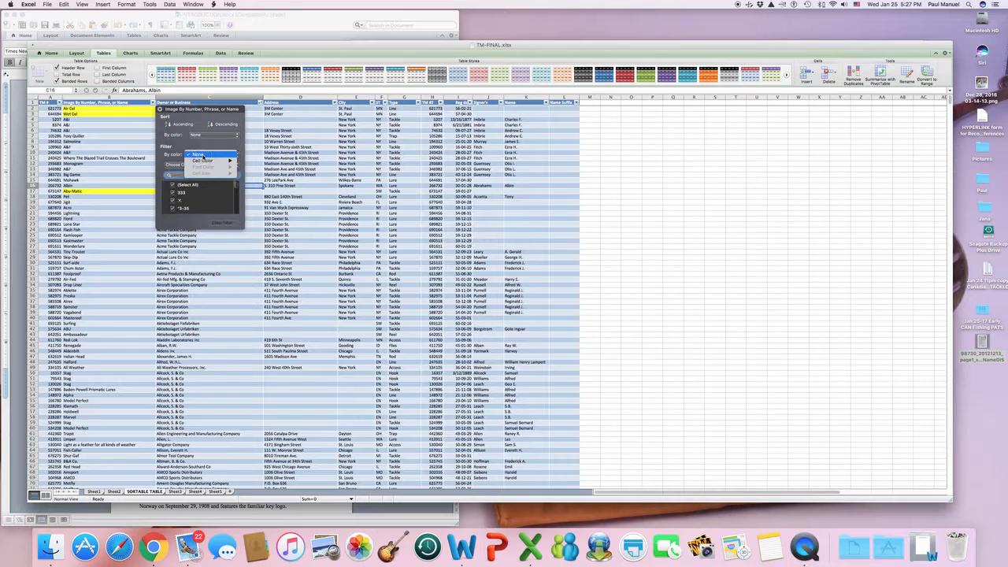
mouse_move(206, 163)
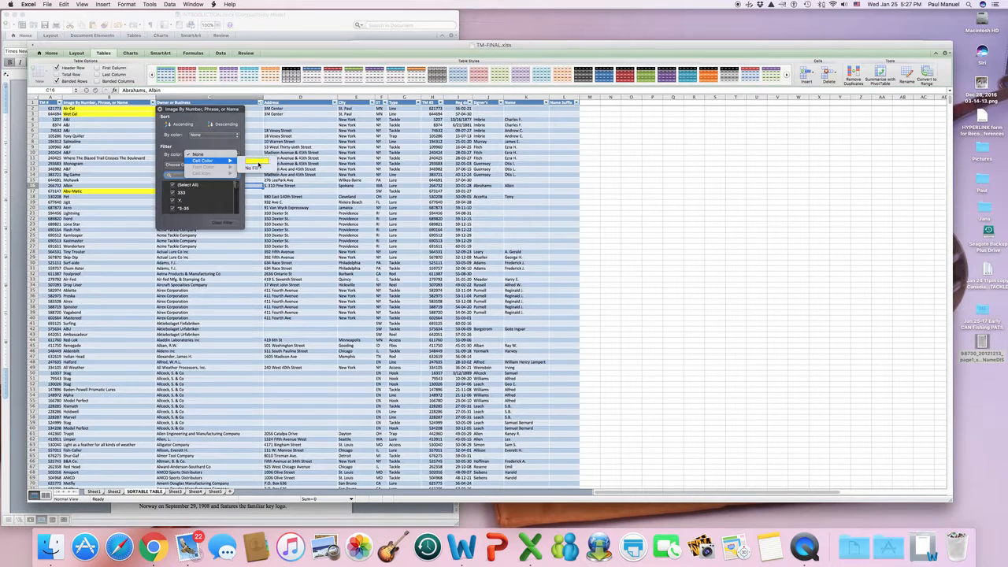
left_click(257, 161)
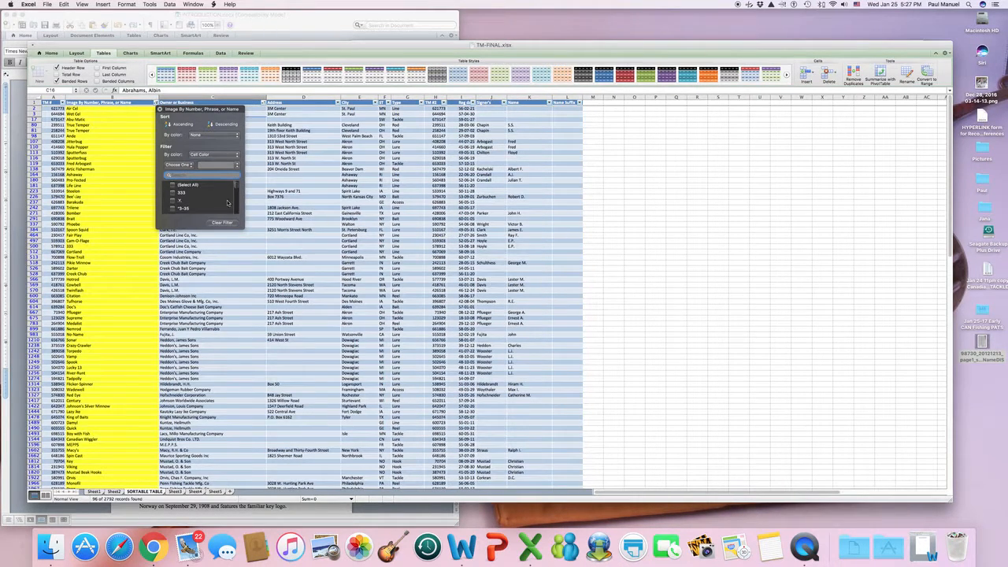
Review the 96 yellow-highlighted records, then clear the Image color filter.
scroll(140, 299, "down", 2)
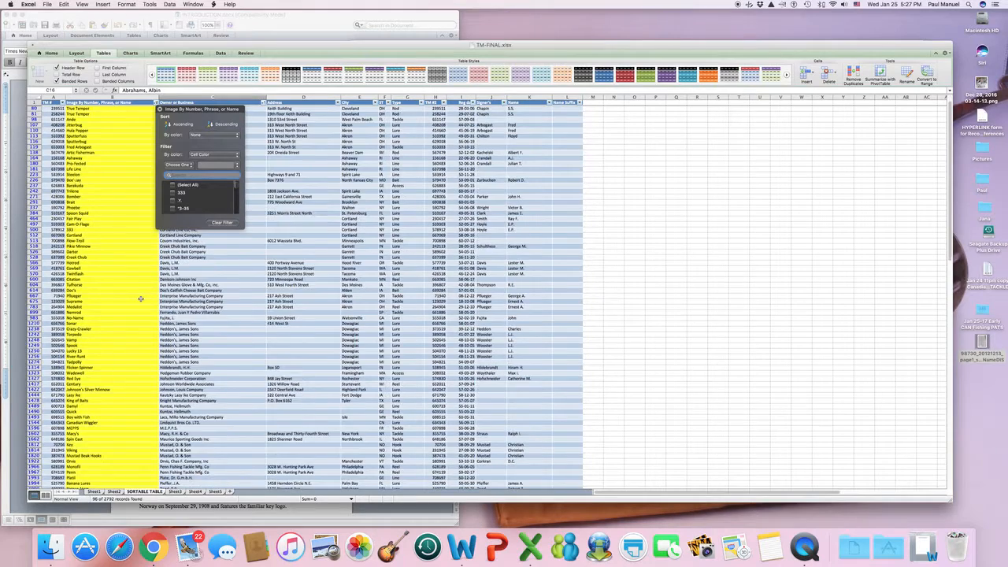
scroll(140, 299, "down", 15)
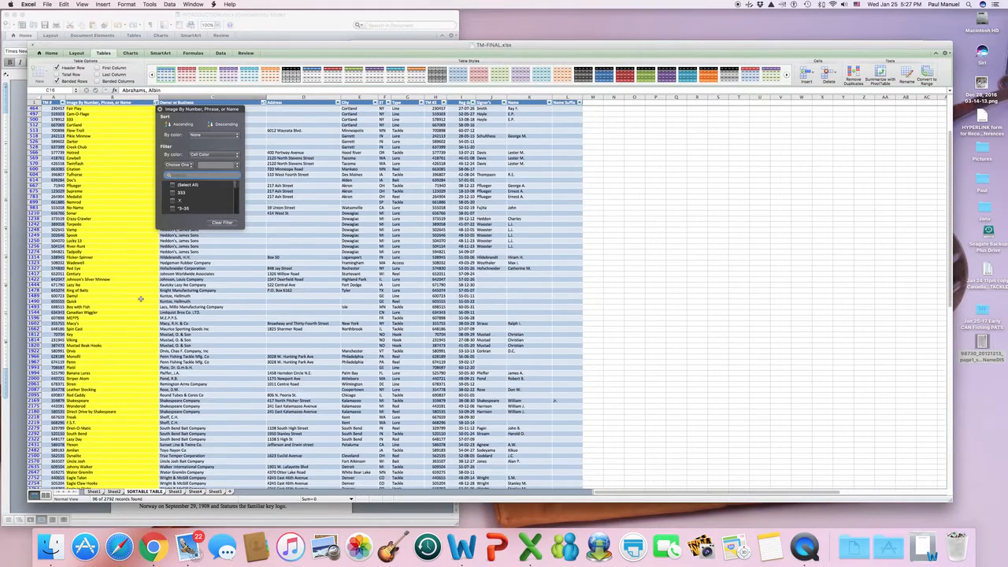
scroll(139, 291, "down", 3)
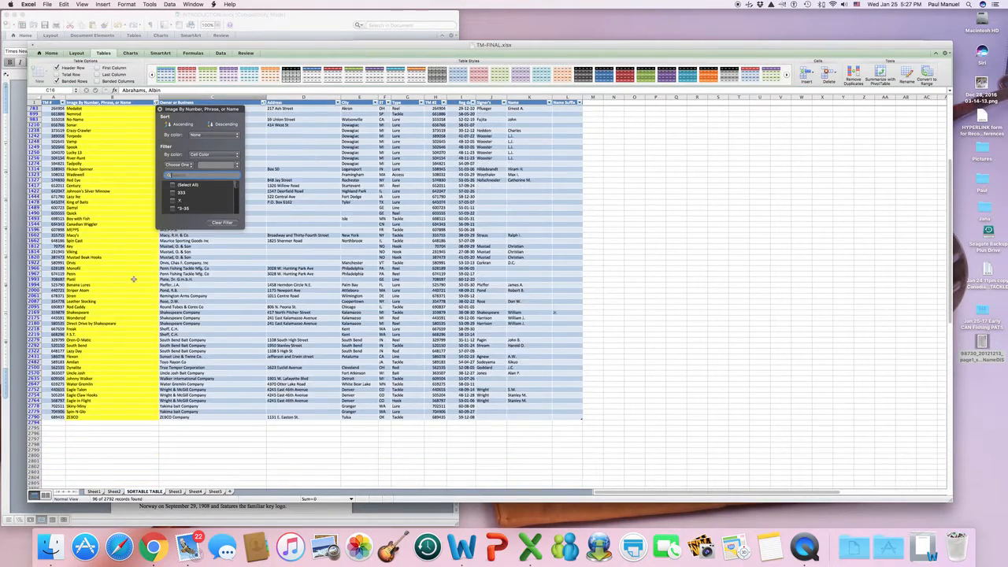
scroll(245, 143, "up", 1)
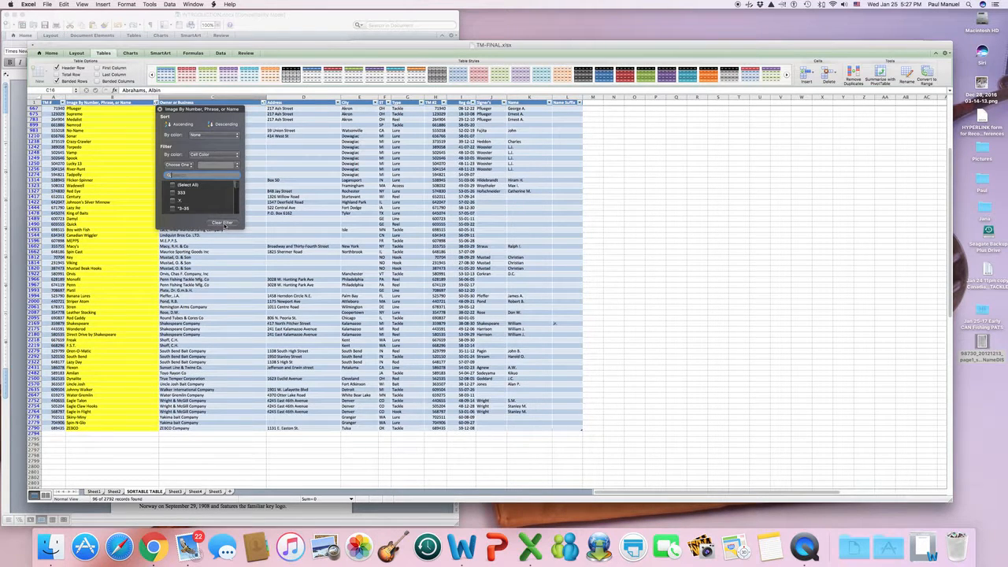
left_click(223, 223)
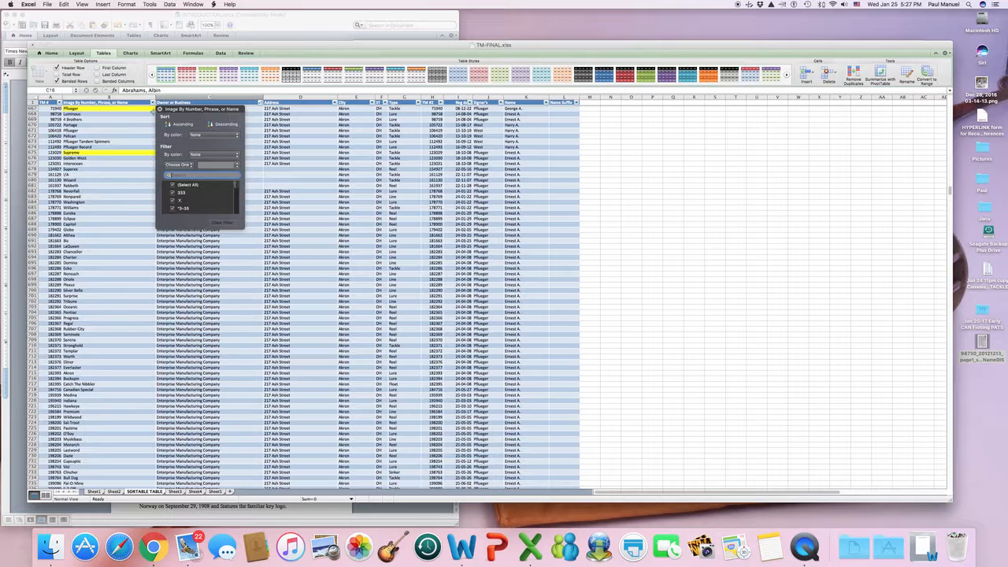
left_click(161, 110)
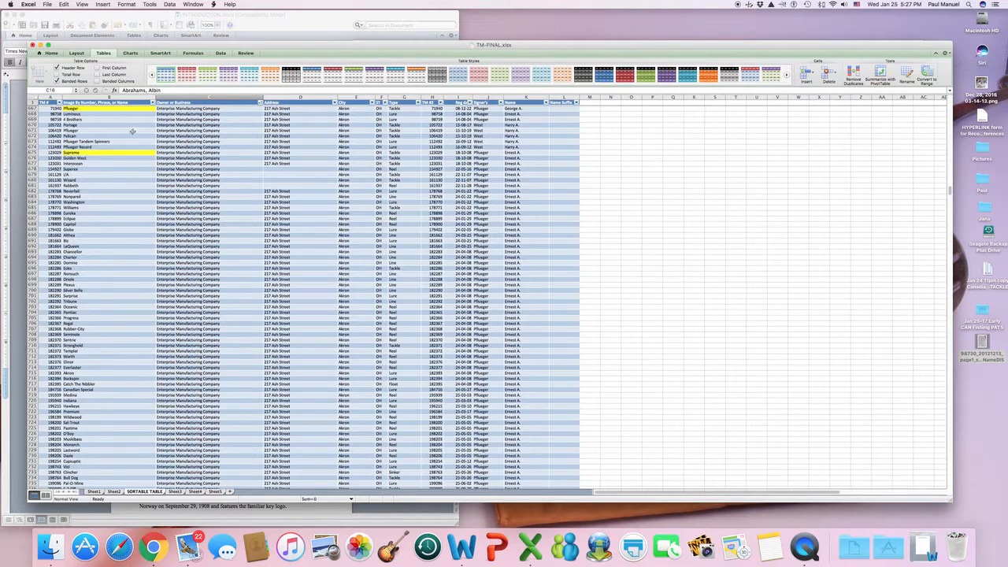
Sort the whole table by TM # ascending, then select cell B12.
left_click(59, 102)
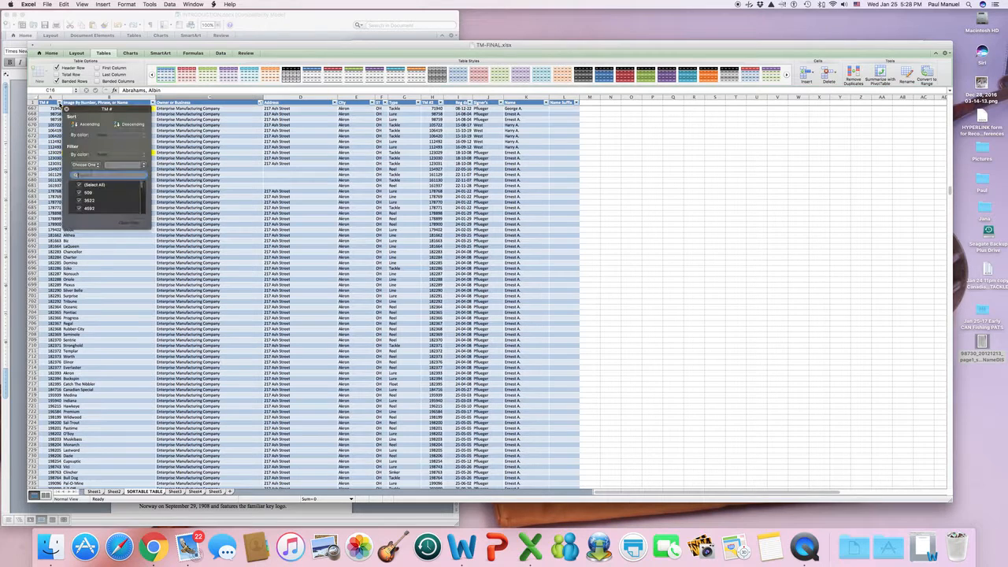
left_click(89, 125)
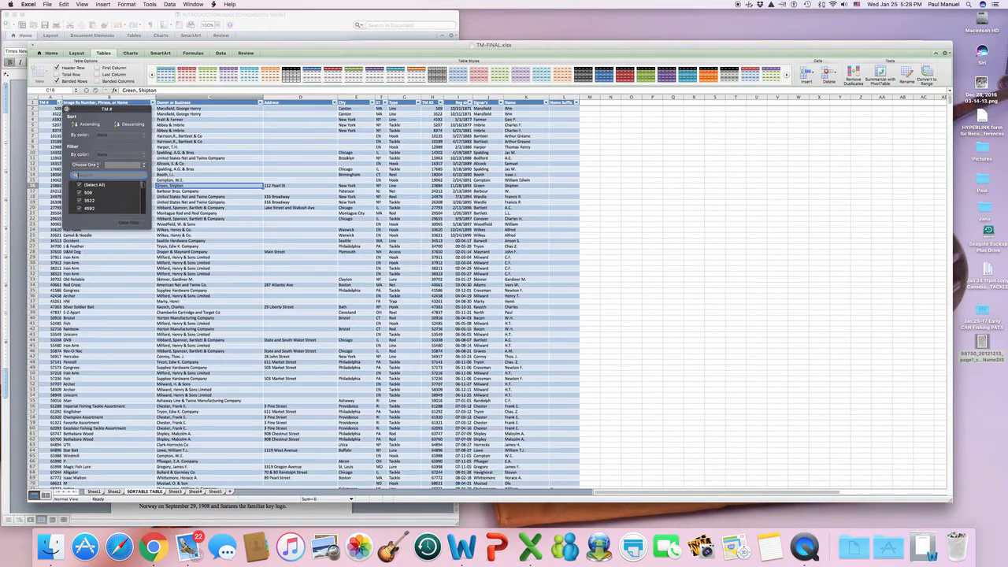
left_click(67, 112)
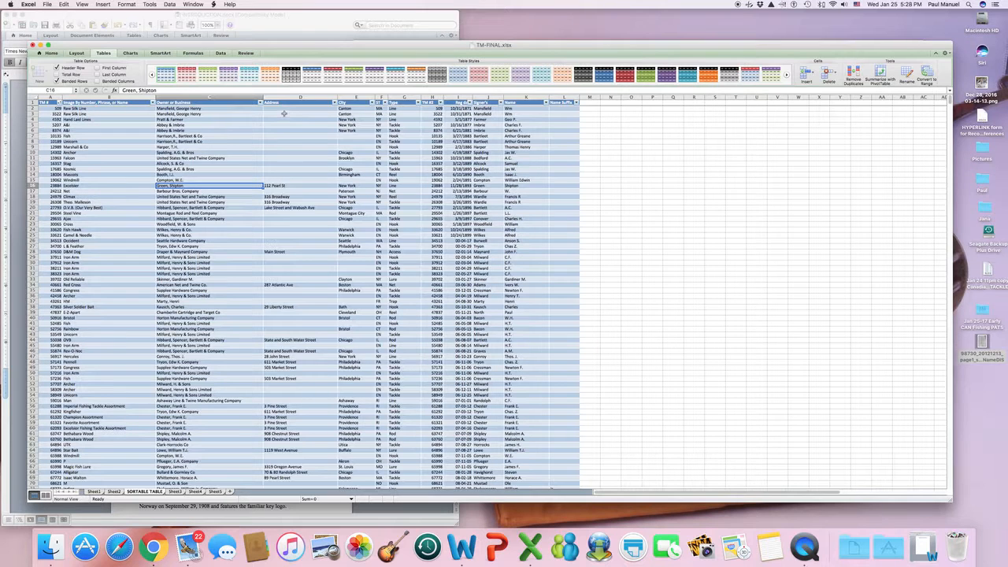
left_click(260, 103)
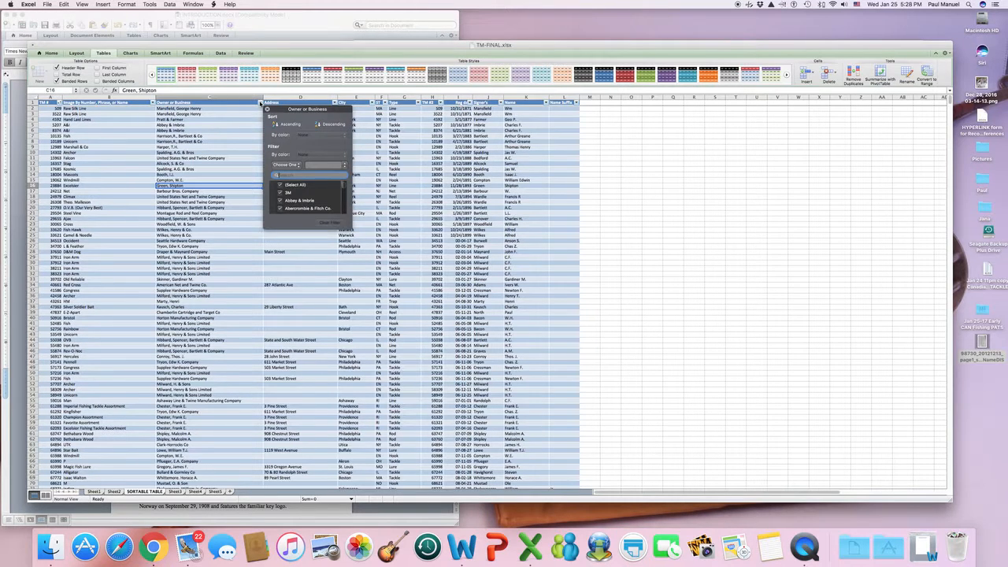
left_click(267, 109)
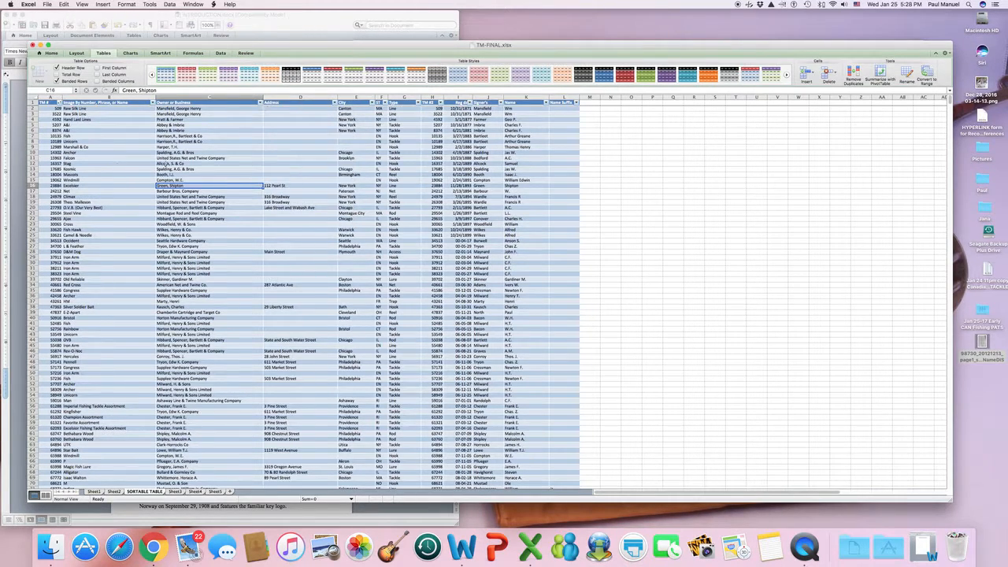
left_click(107, 163)
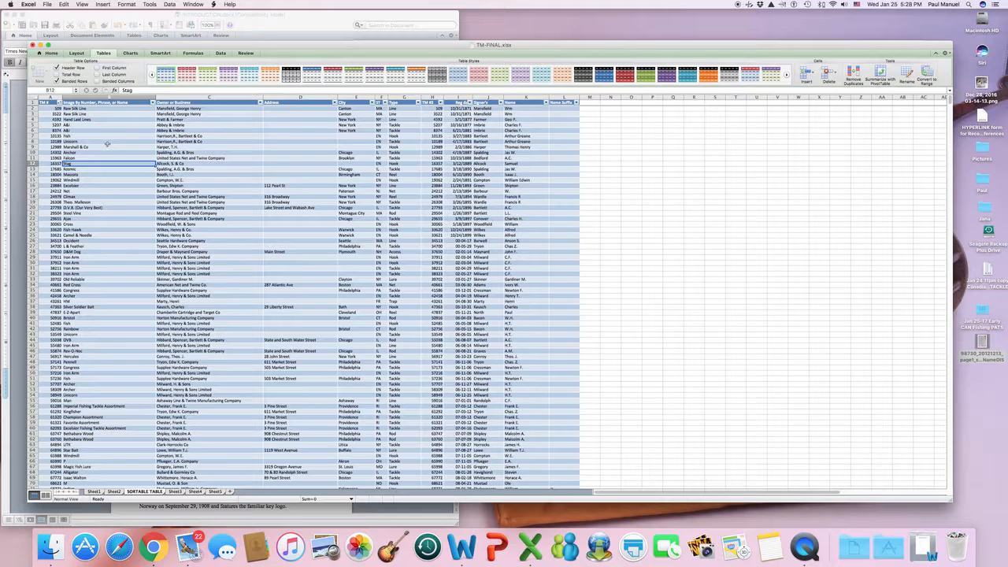
Bring QuickTime Player to the front from the Dock, leaving the sorted Excel table behind it.
left_click(797, 543)
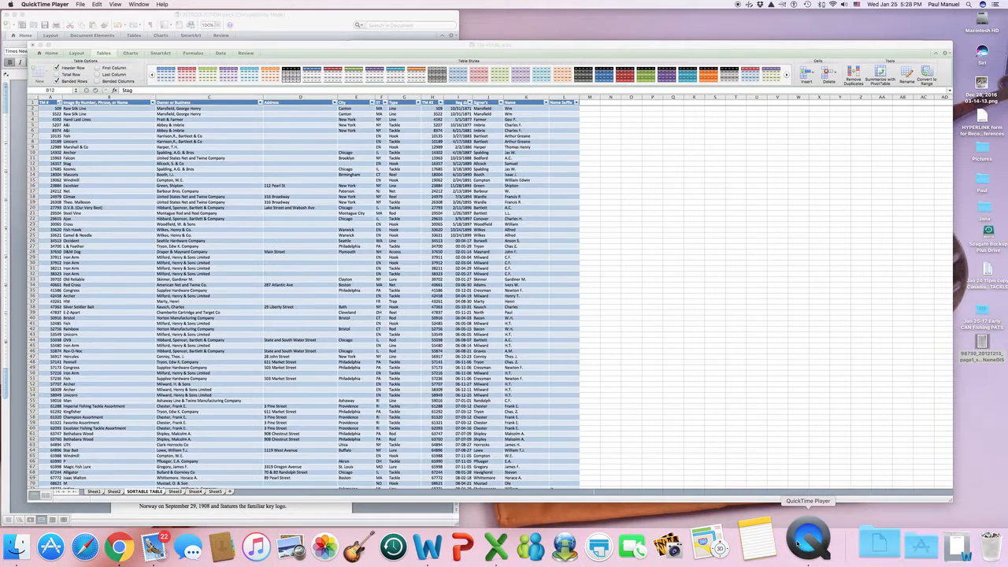